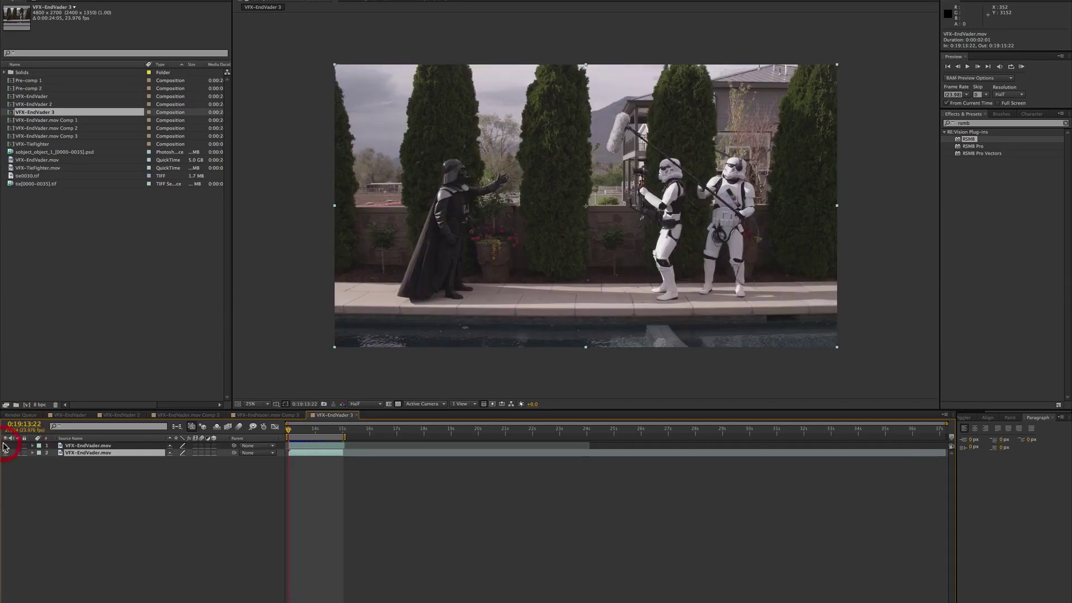
- Compare the green-screen layer with the Darth Vader background plate by showing and hiding the upper layer, and select the background layer
click(5, 445)
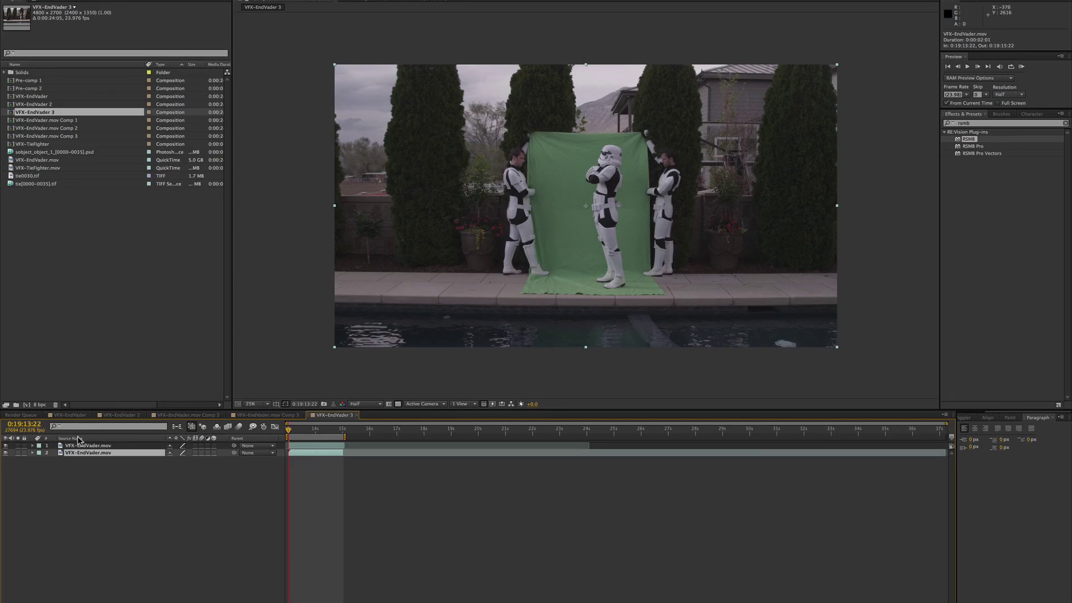
click(5, 446)
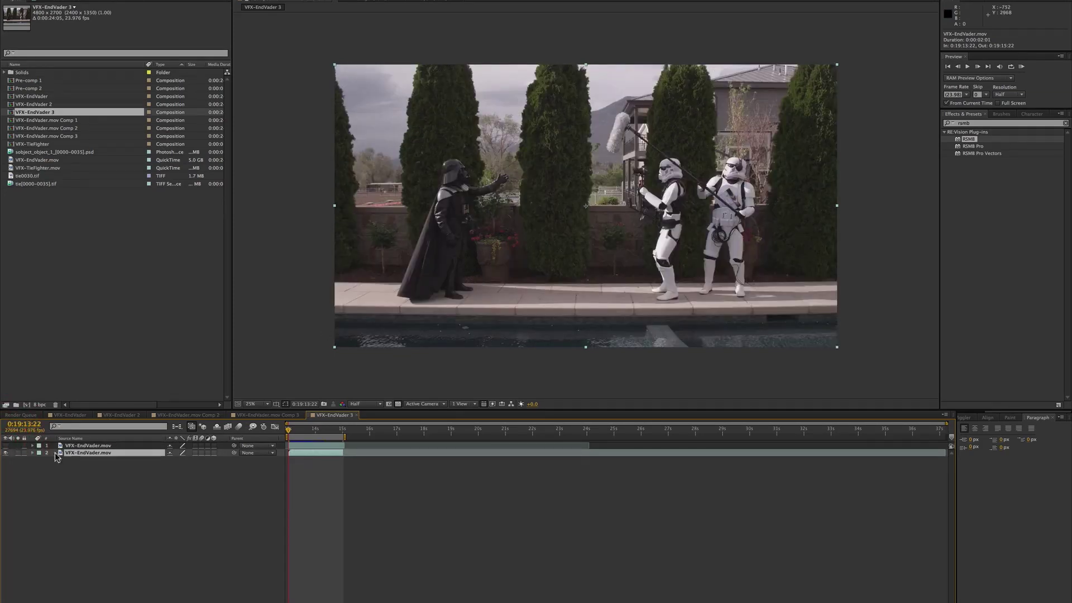
click(74, 455)
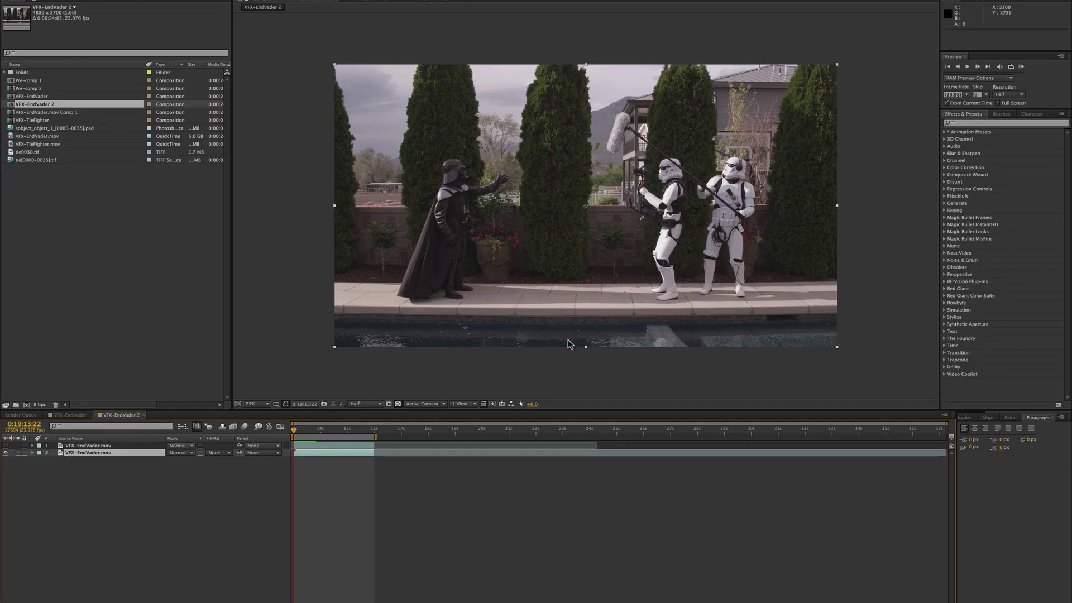
- Search the effects for "camera" and select the 3D Camera Tracker effect
click(981, 121)
text(camera)
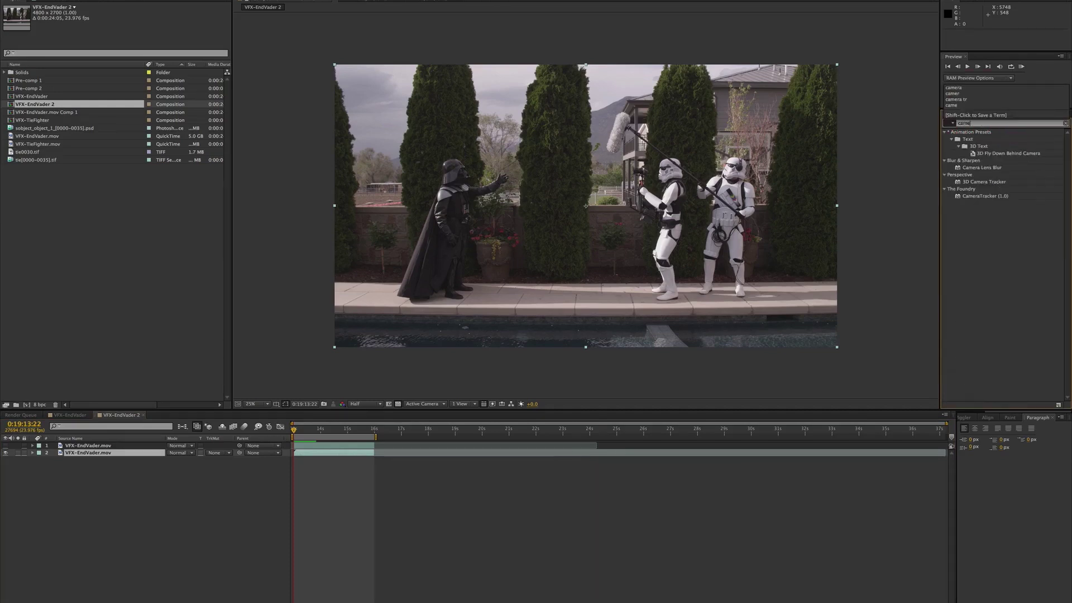
click(973, 182)
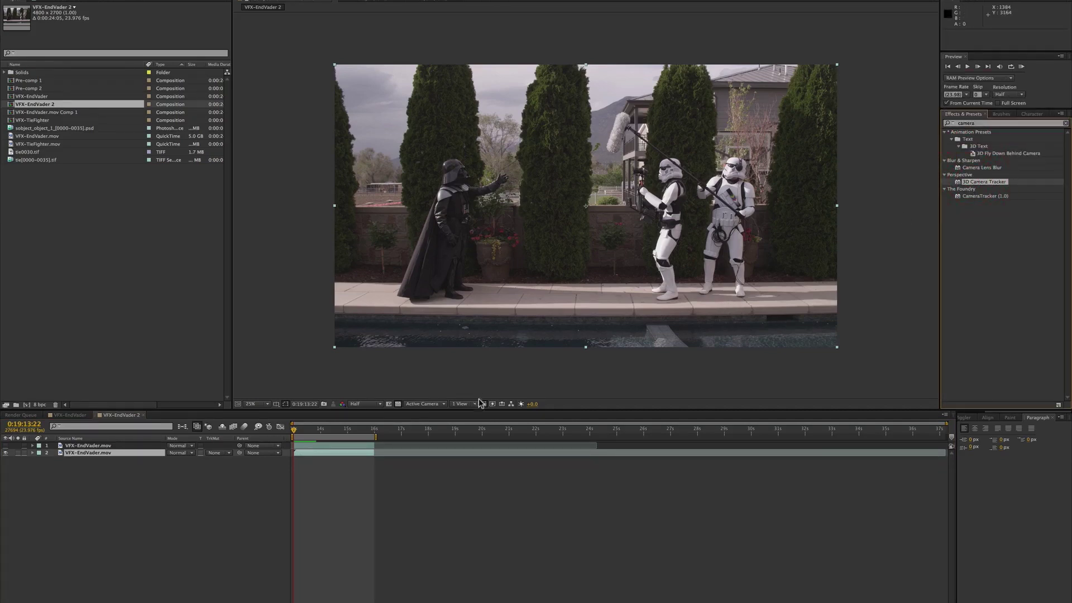
- Send the background VFX-EndVader.mov layer to mocha AE for tracking
click(134, 453)
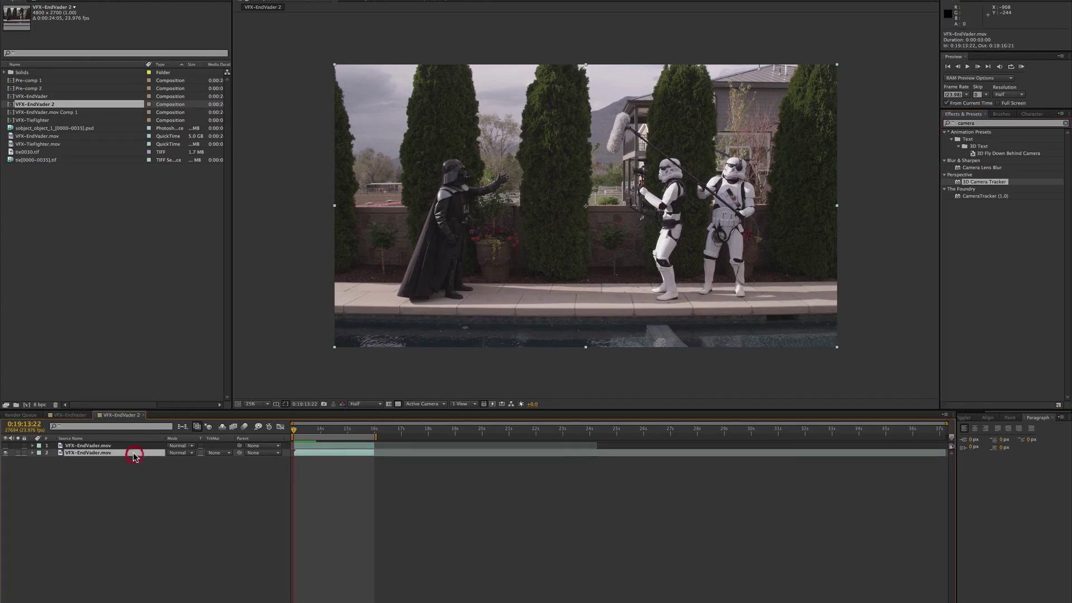
click(214, 0)
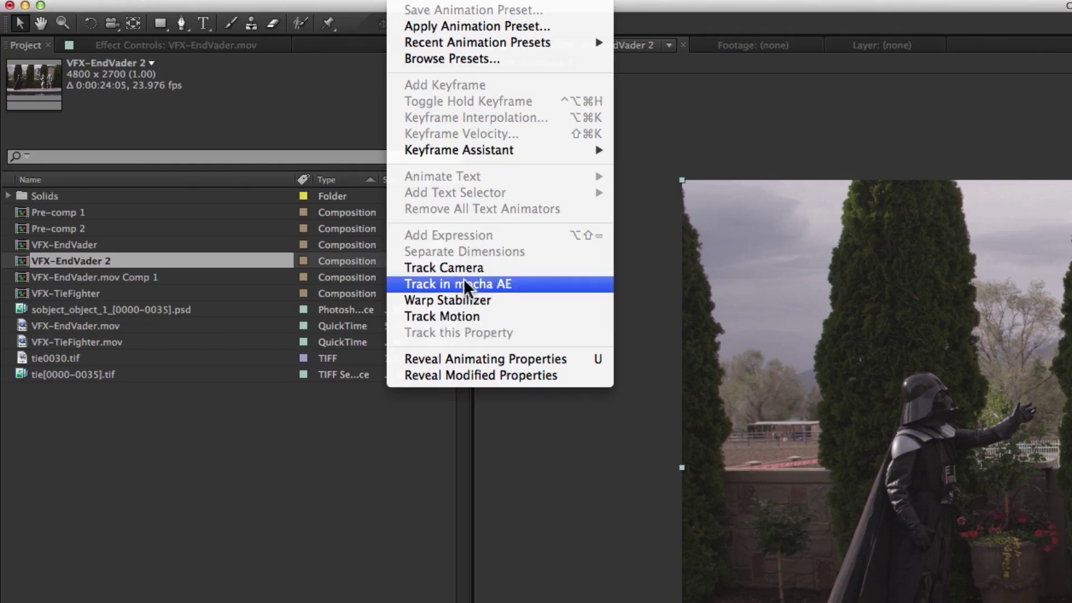
click(422, 284)
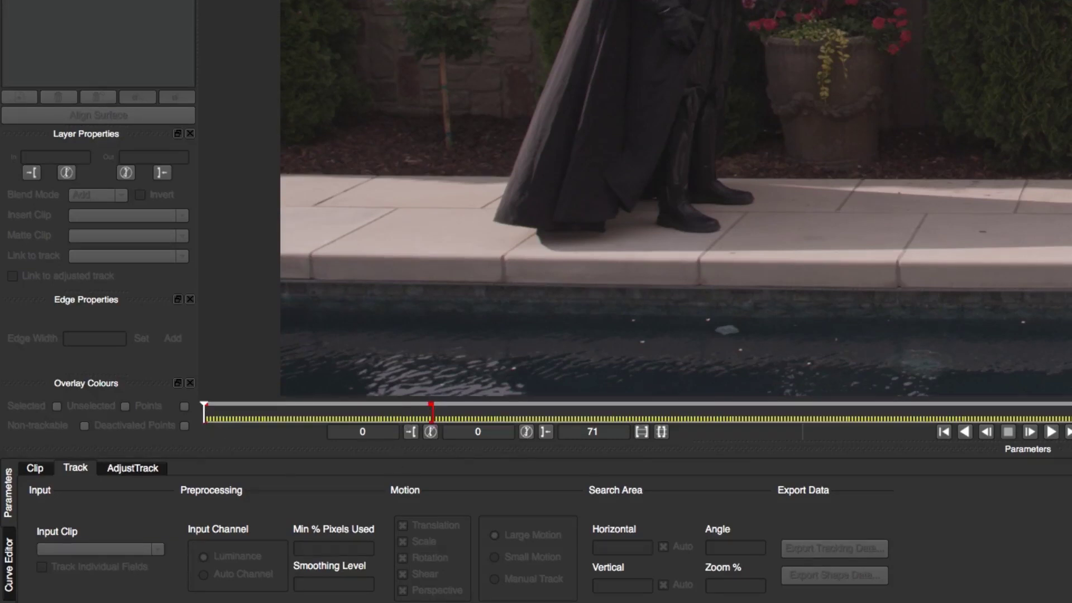
- Play the start of the background clip to check its motion and return to the first frame
click(1048, 433)
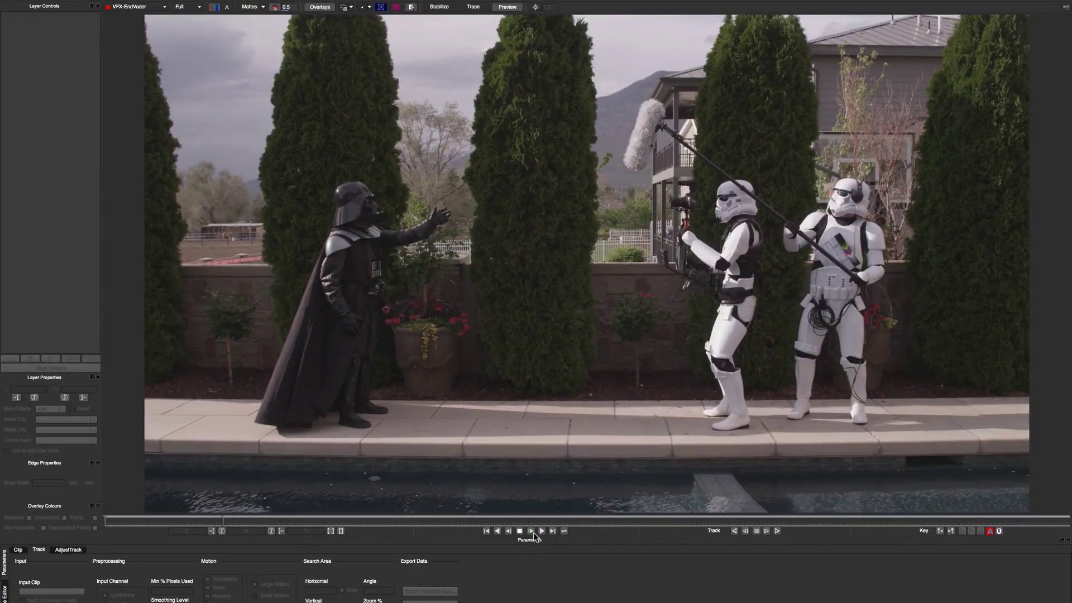
click(520, 531)
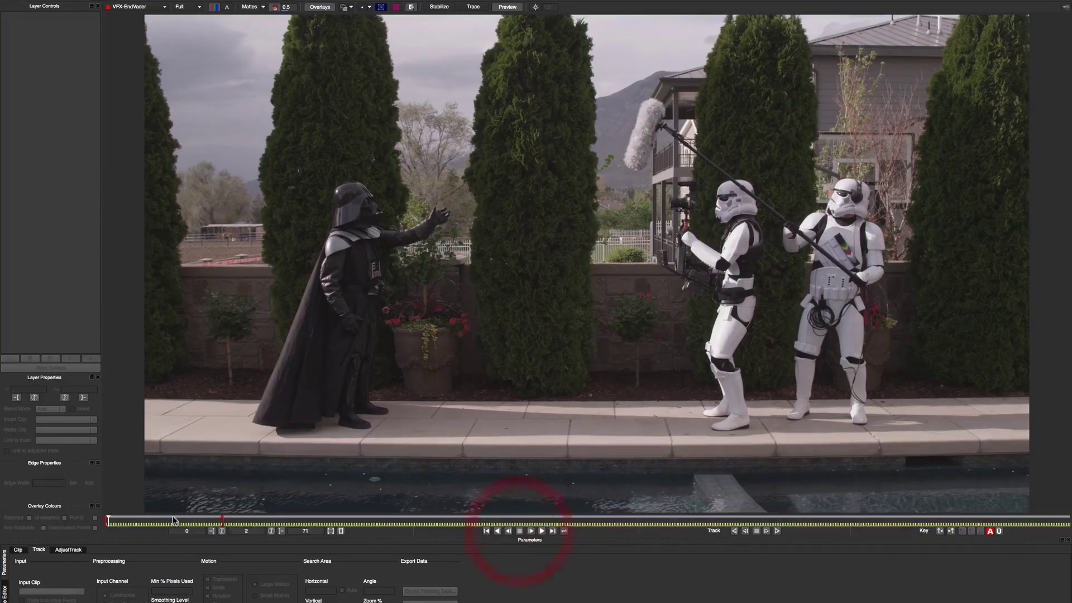
click(106, 521)
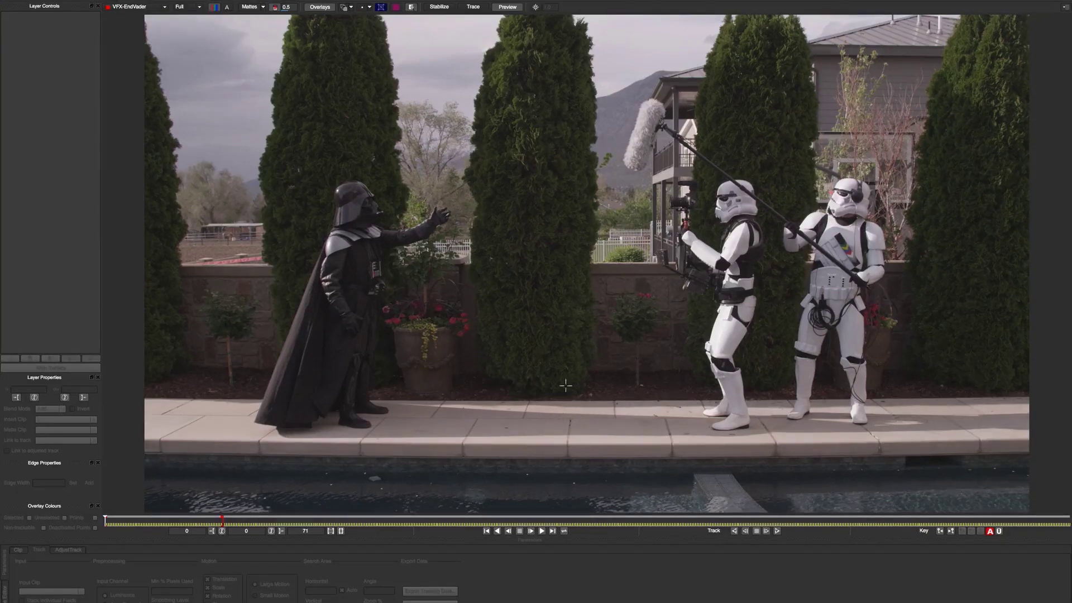
- Draw a four-point tracking shape on the pool-deck paving between Vader and the stormtroopers and track it forward through the clip
mouse_move(588, 414)
mouse_down()
mouse_move(604, 413)
mouse_move(543, 399)
mouse_move(528, 440)
mouse_up()
right_click(540, 430)
drag(588, 427, 599, 438)
right_click(575, 429)
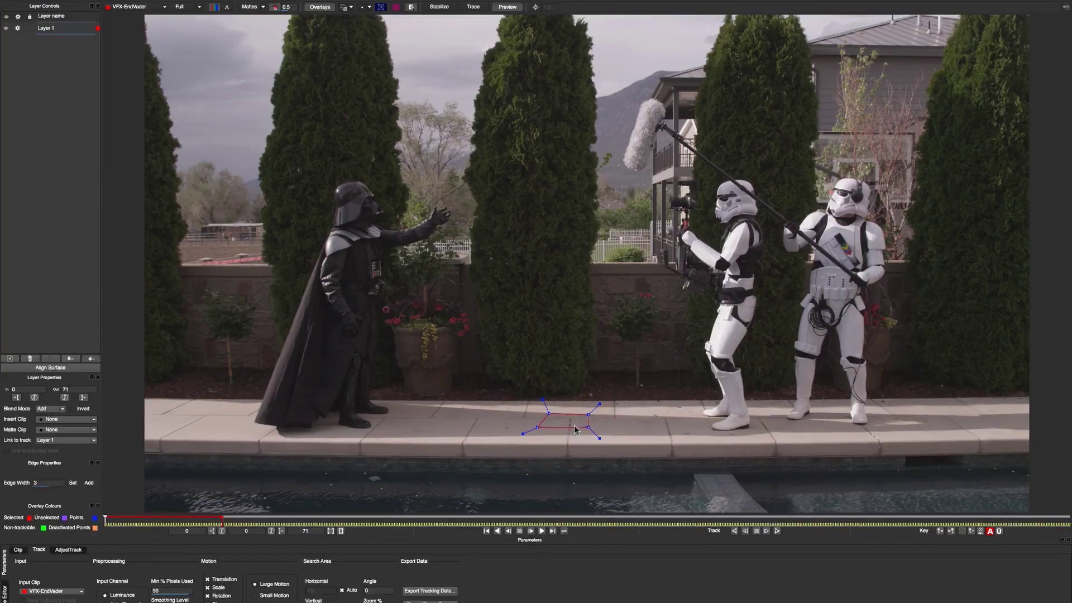
click(778, 531)
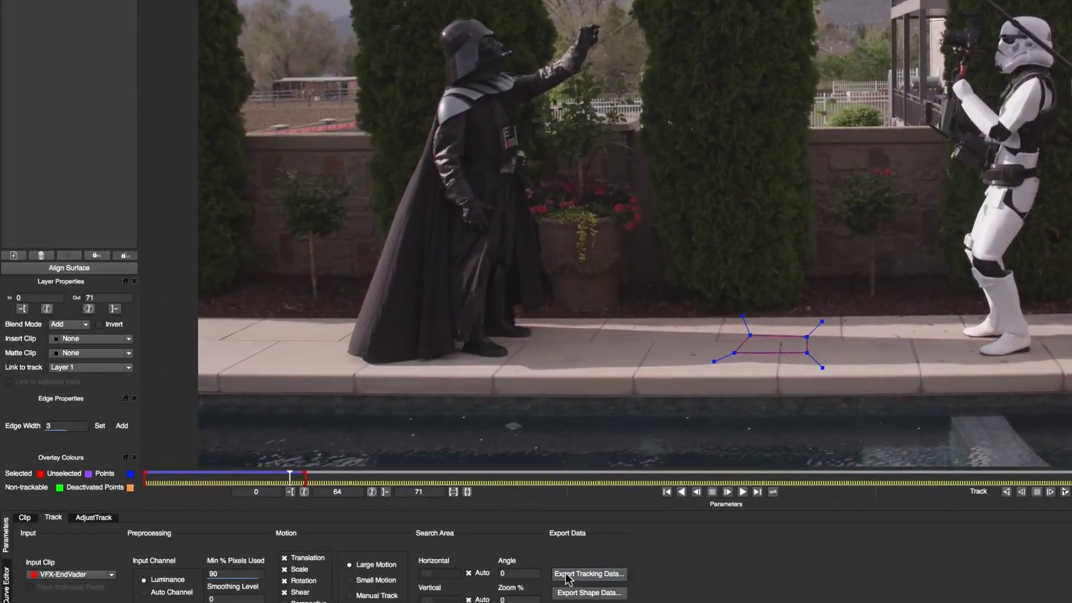
- Copy the tracking data to the clipboard as After Effects Transform Data and switch to After Effects
click(567, 578)
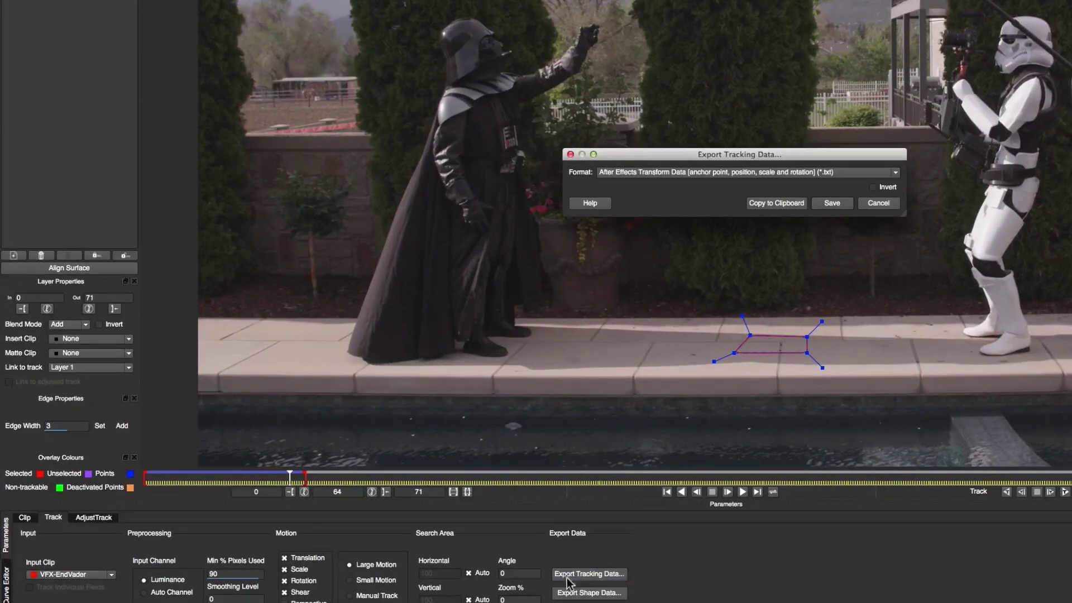
click(782, 204)
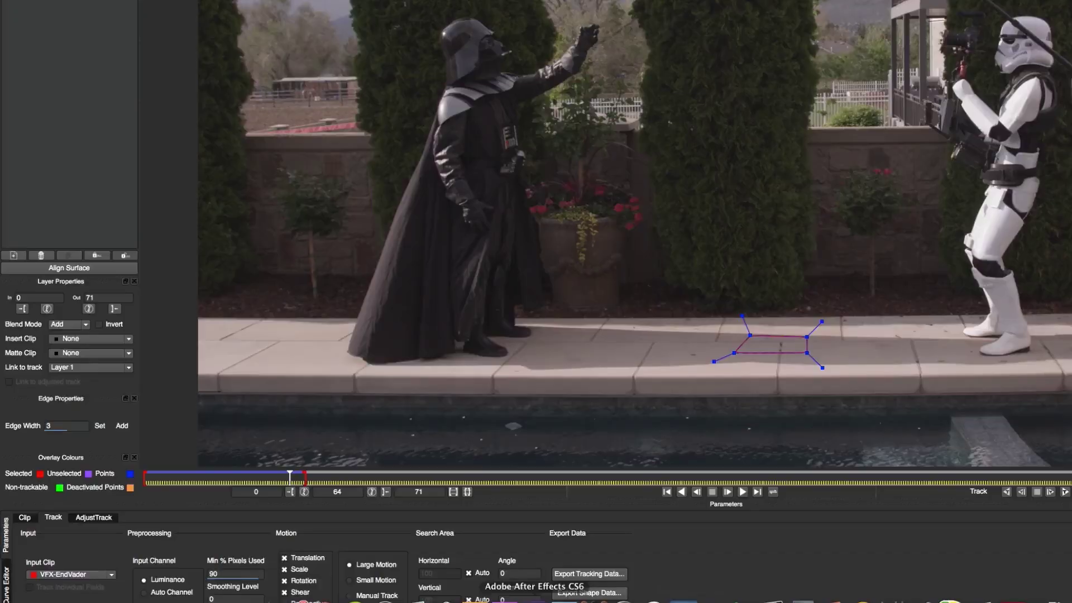
click(534, 599)
- Add a null object to the VFX-EndVader 2 composition and rename it Tracker
right_click(270, 413)
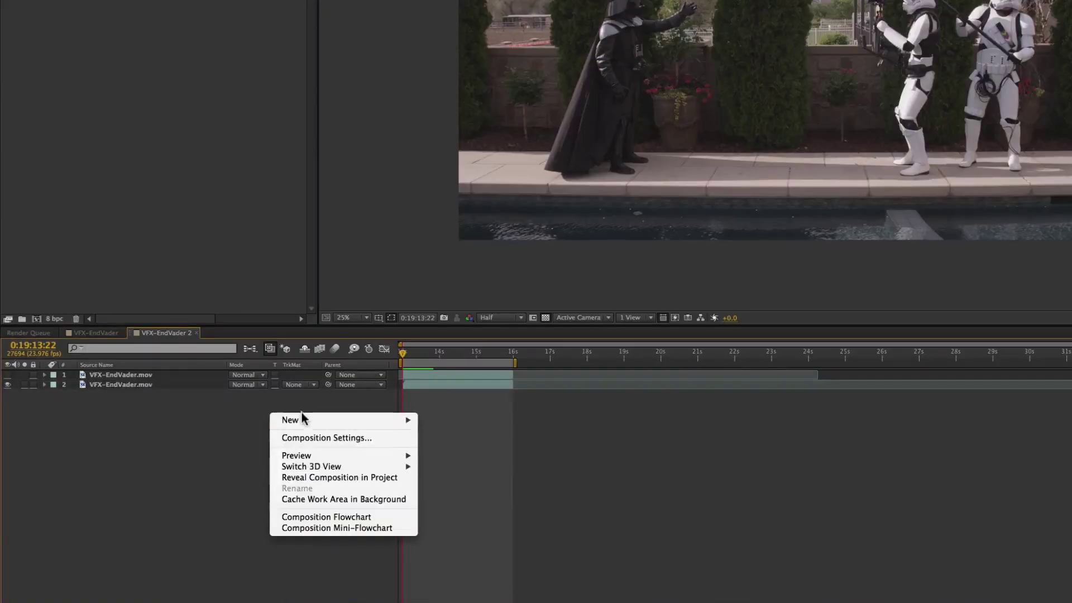
mouse_move(302, 420)
click(467, 482)
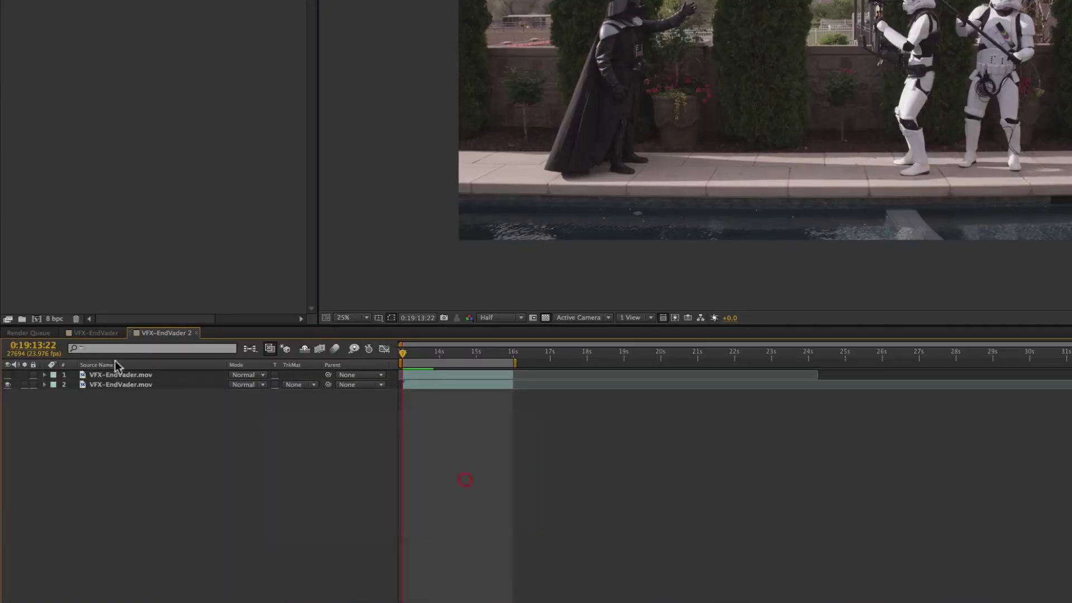
key(Return)
text(Tracker)
key(Return)
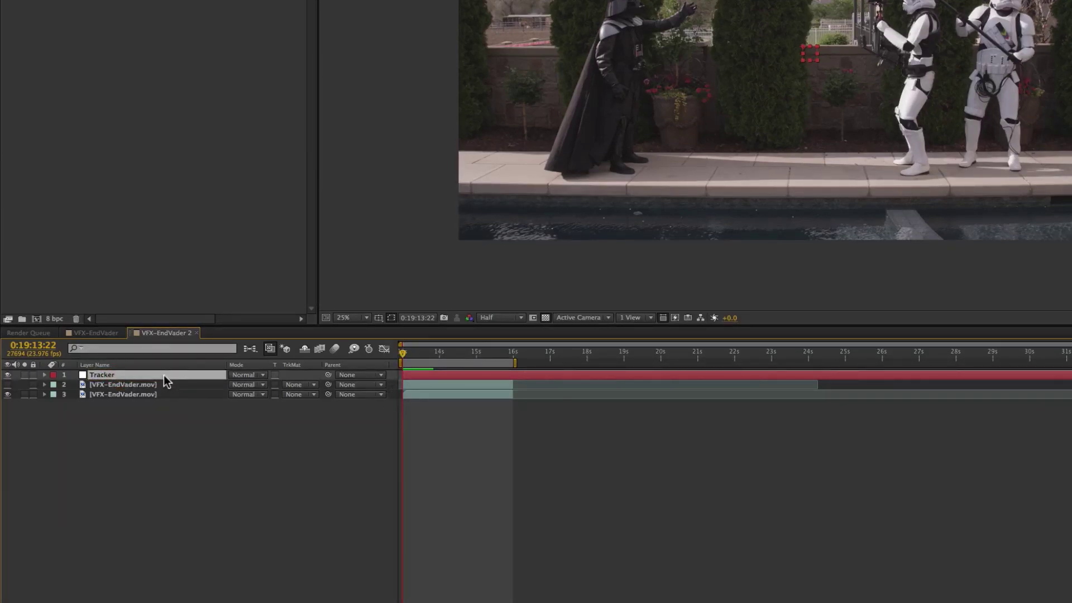
- Paste the mocha tracking data onto the Tracker null and reveal its animated properties
key(super+v)
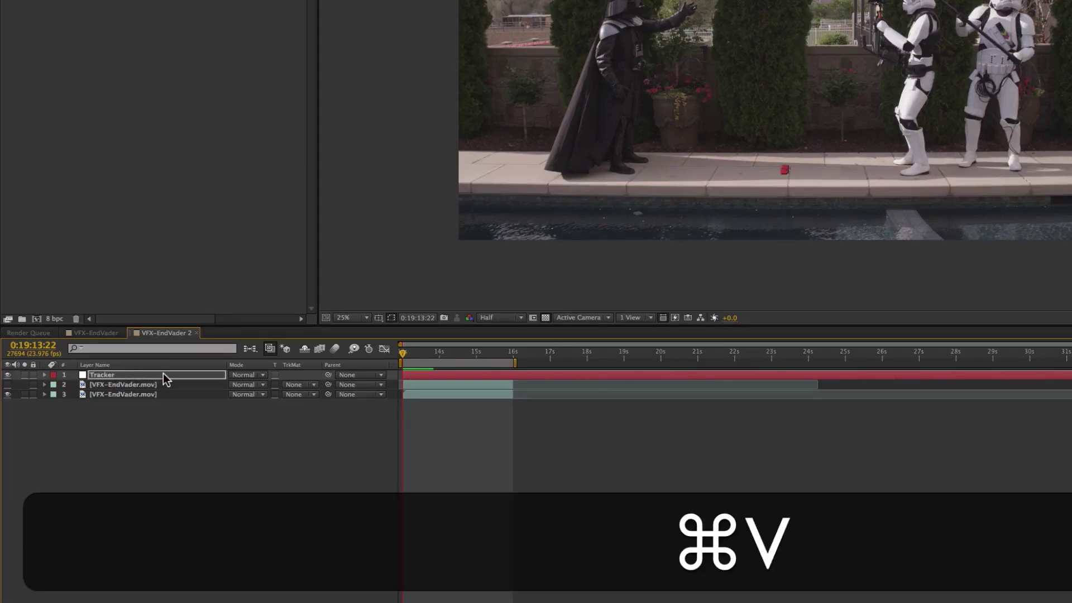
key(u)
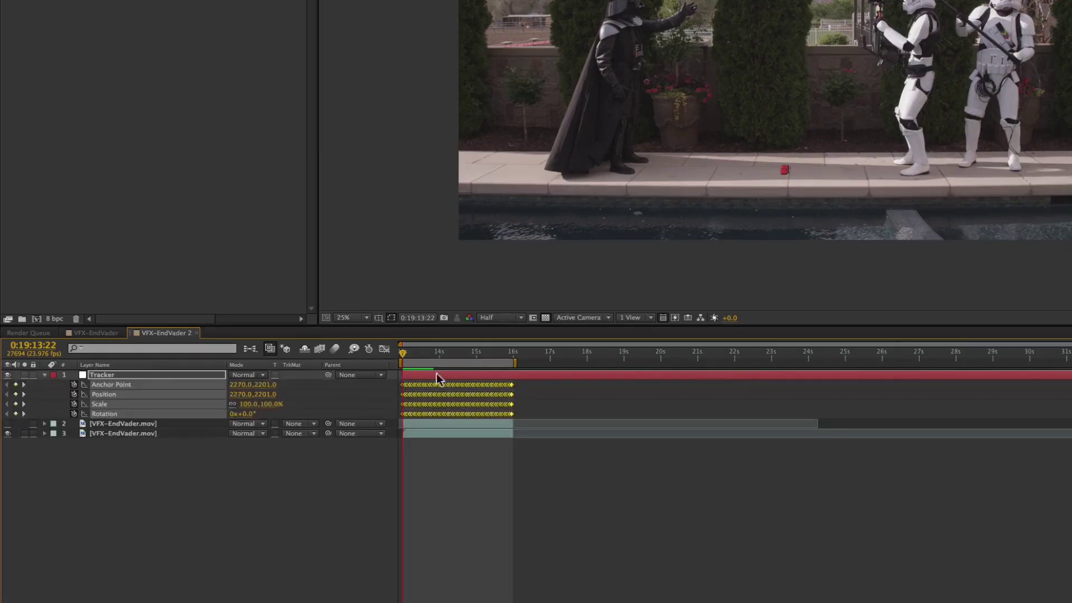
click(313, 471)
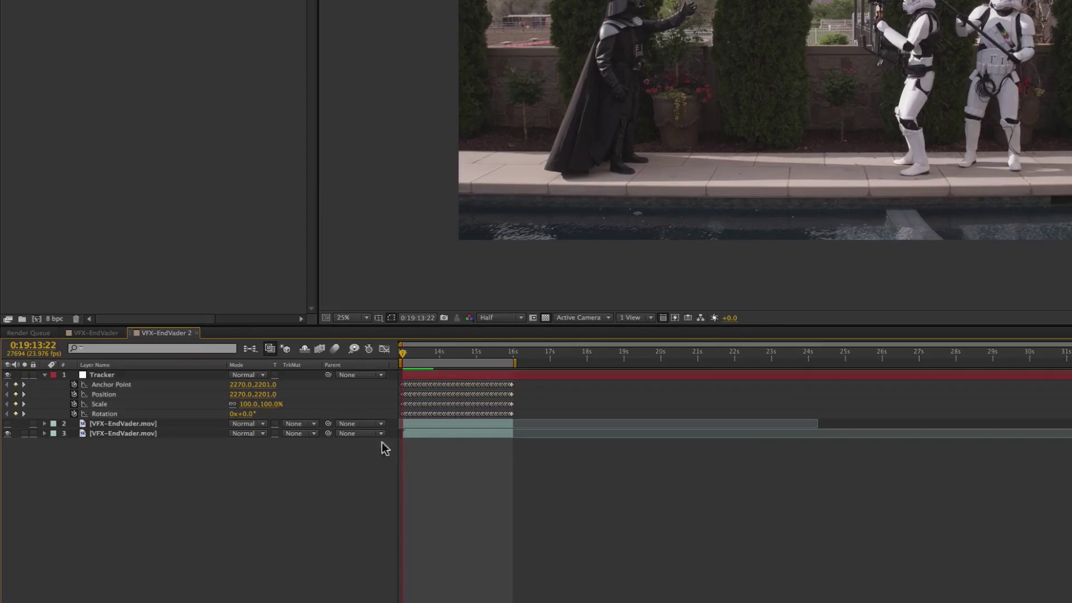
- Remove the Anchor Point keyframes from the Tracker null and reset its anchor point
click(99, 374)
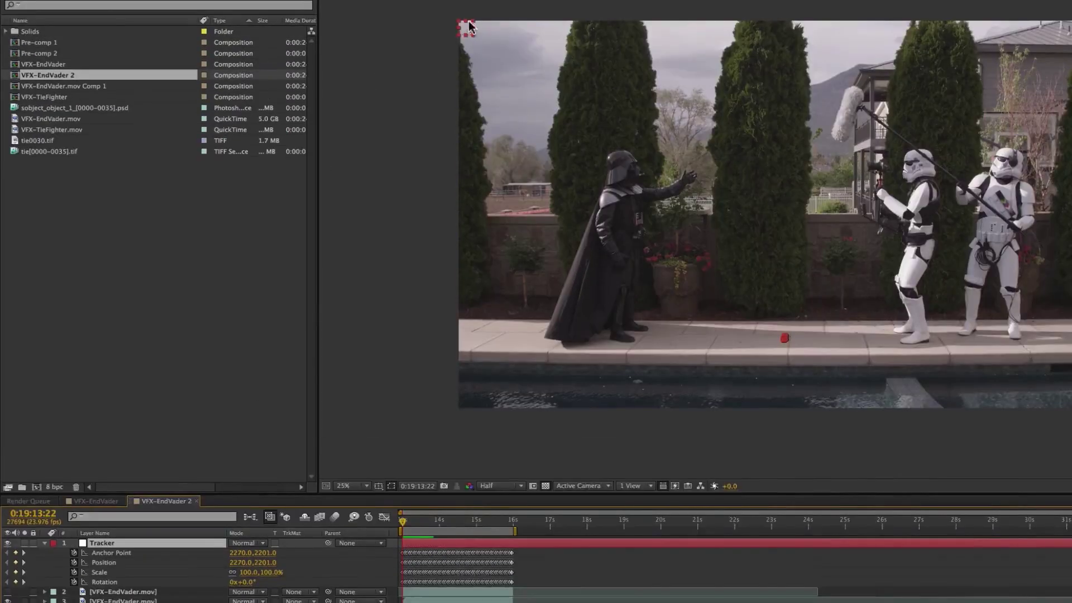
click(411, 170)
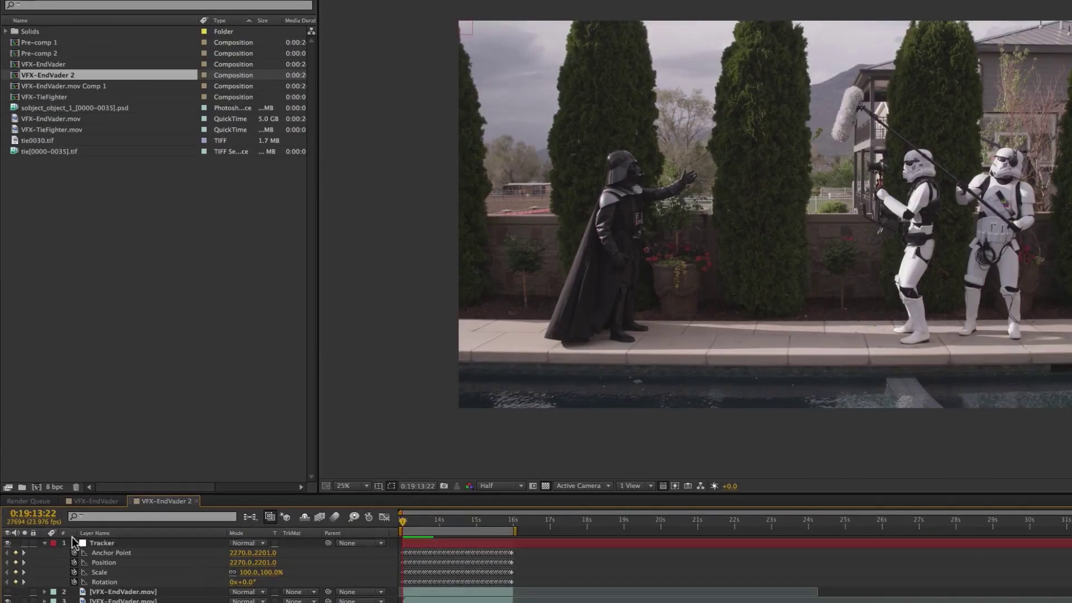
click(73, 554)
right_click(91, 554)
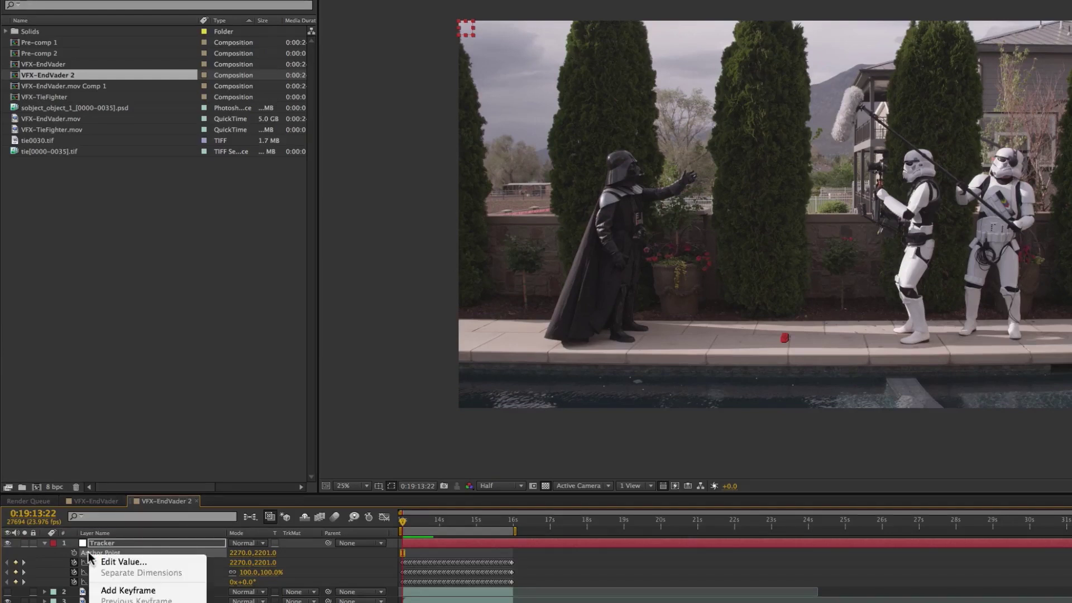
click(129, 600)
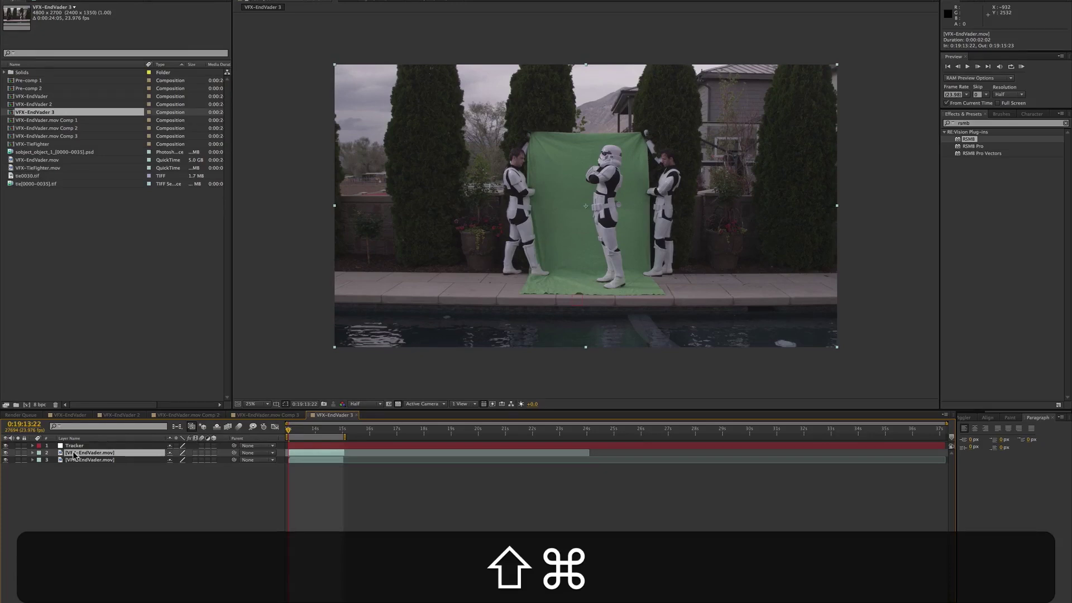
- Pre-compose the green-screen VFX-EndVader.mov layer with all attributes moved into the new composition, and parent it to the Tracker null
key(shift+super+c)
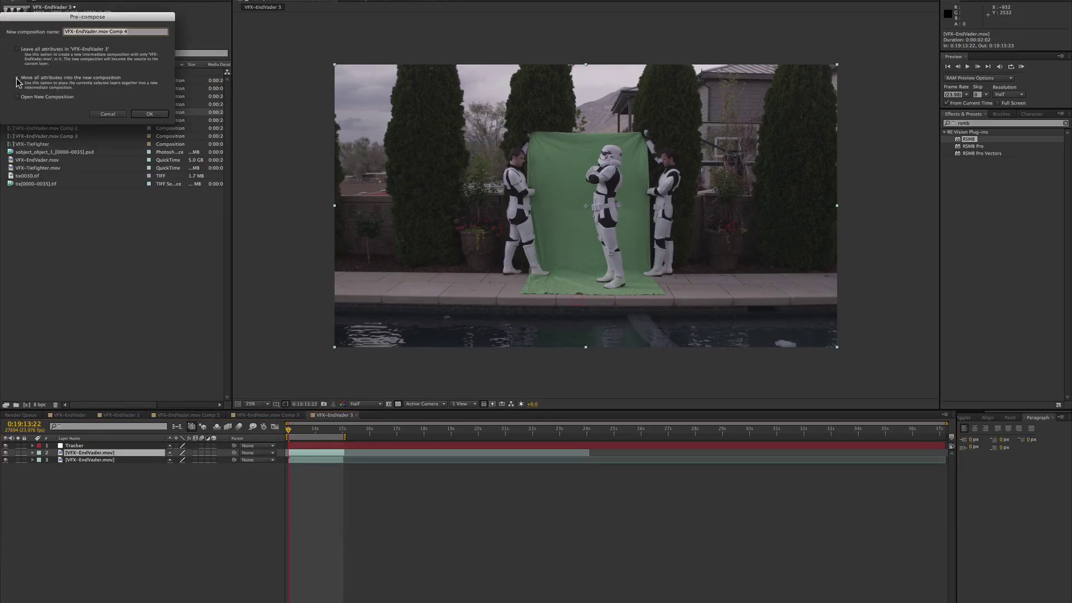
click(144, 113)
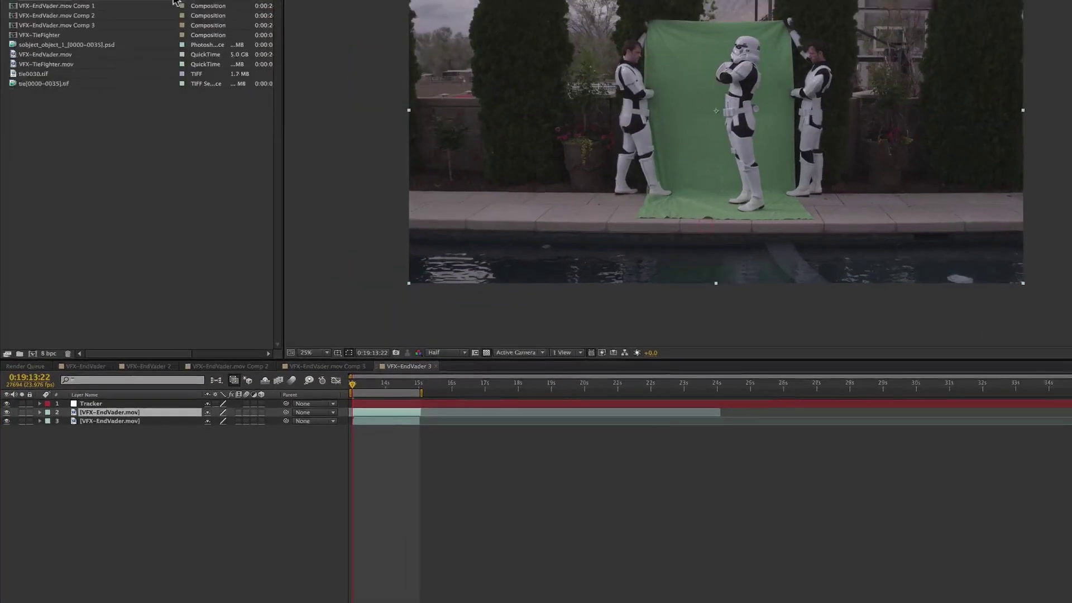
drag(286, 412, 134, 387)
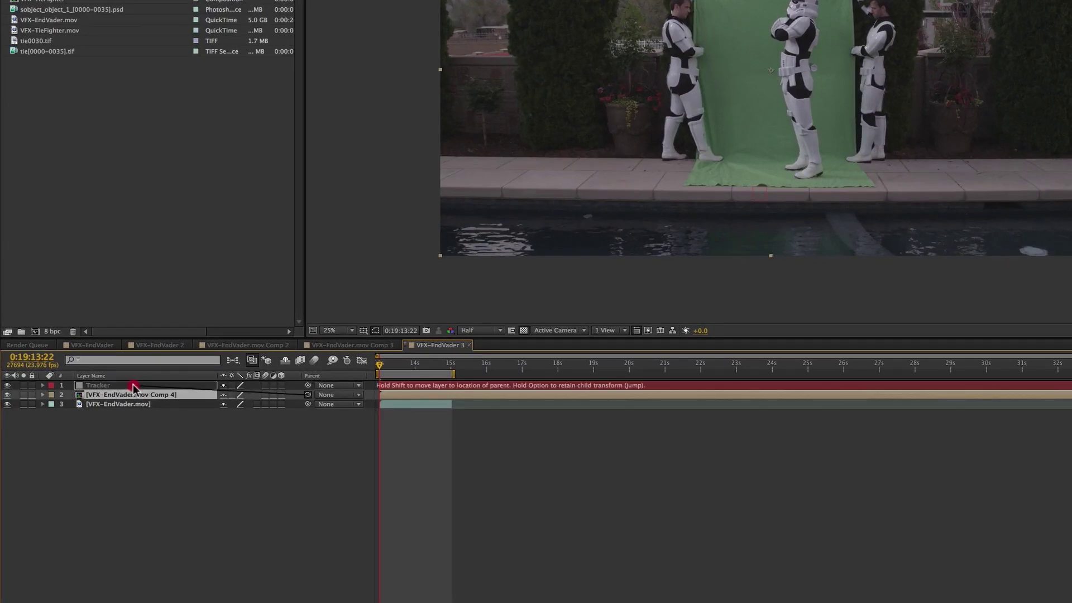
click(230, 496)
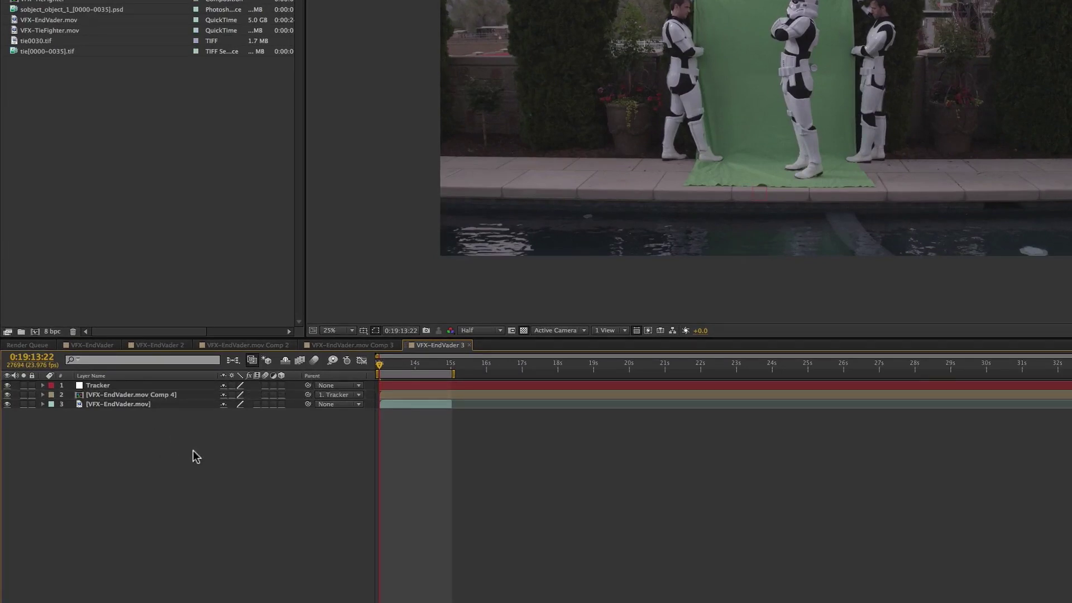
- Open the green-screen pre-composition and apply Keylight (1.2) to its footage layer
double_click(184, 395)
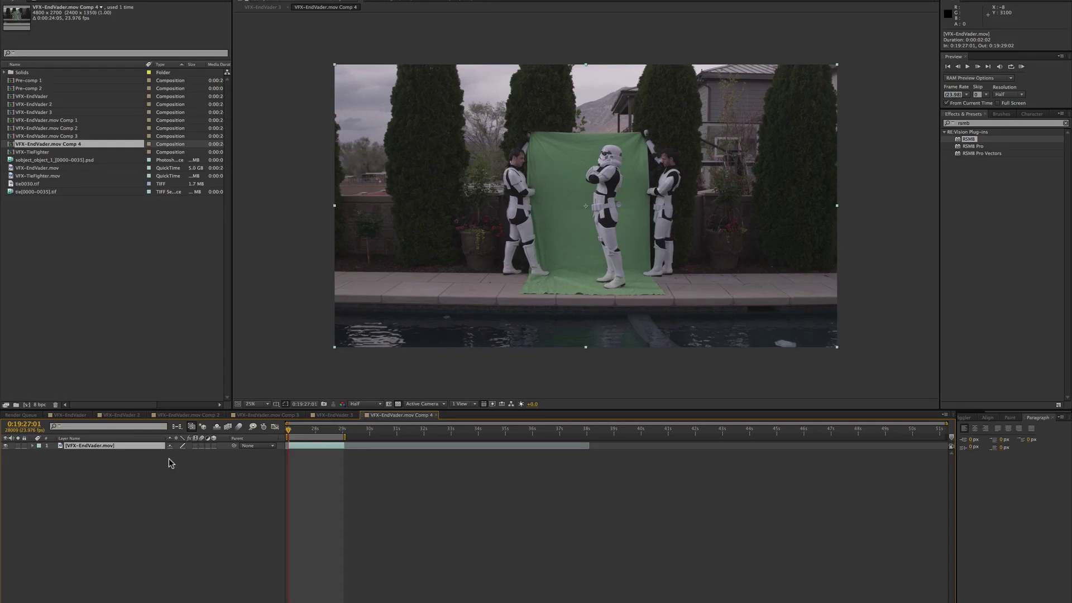
click(106, 444)
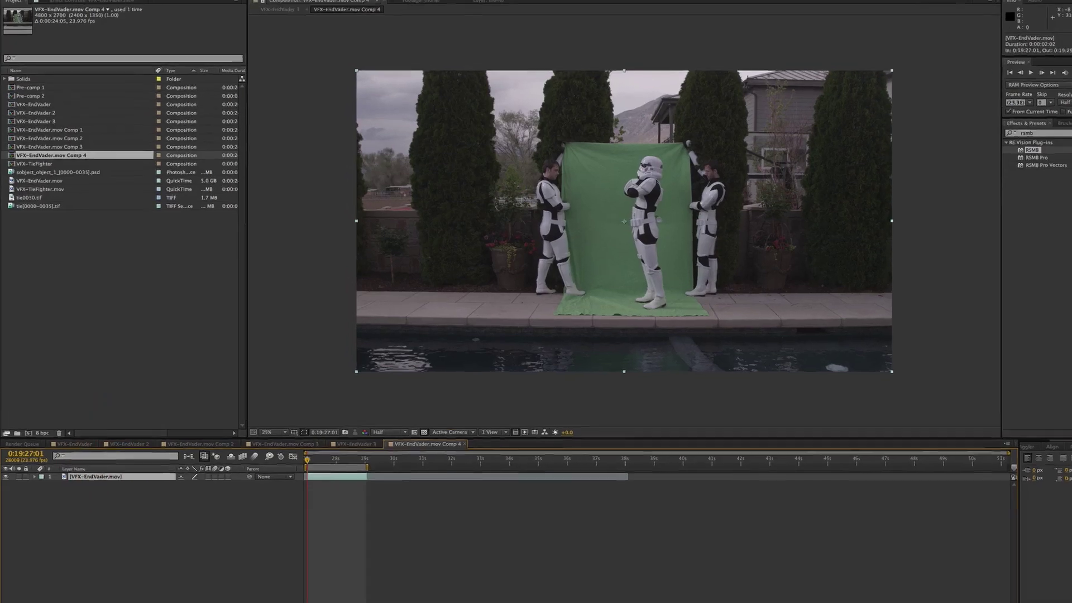
click(290, 1)
mouse_move(257, 127)
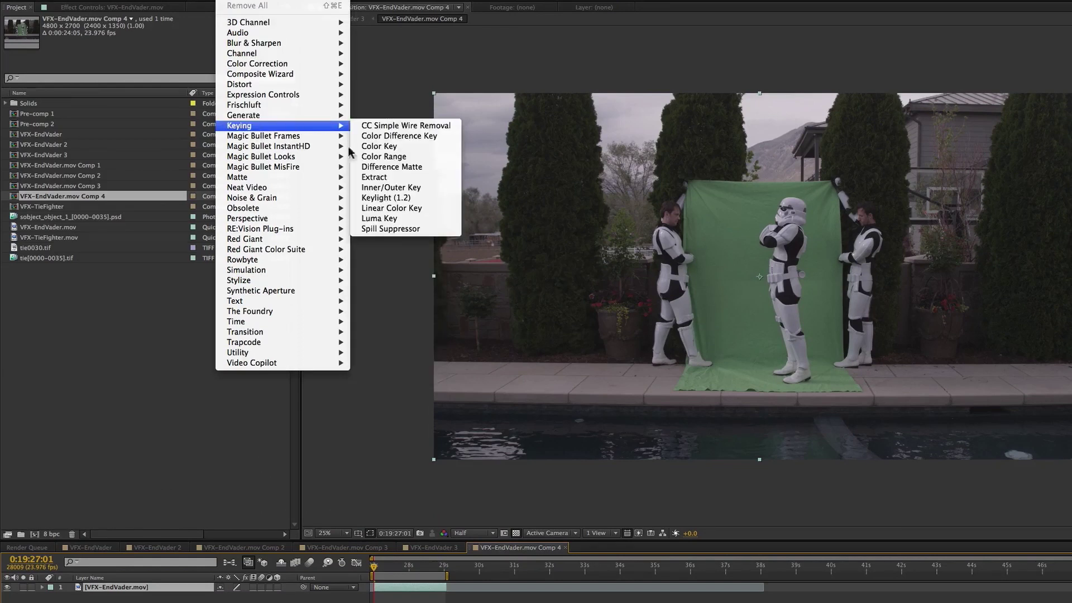
click(405, 201)
- Sample the green backdrop as Keylight's screen colour and set the effect's view to Combined Matte
click(178, 96)
click(730, 254)
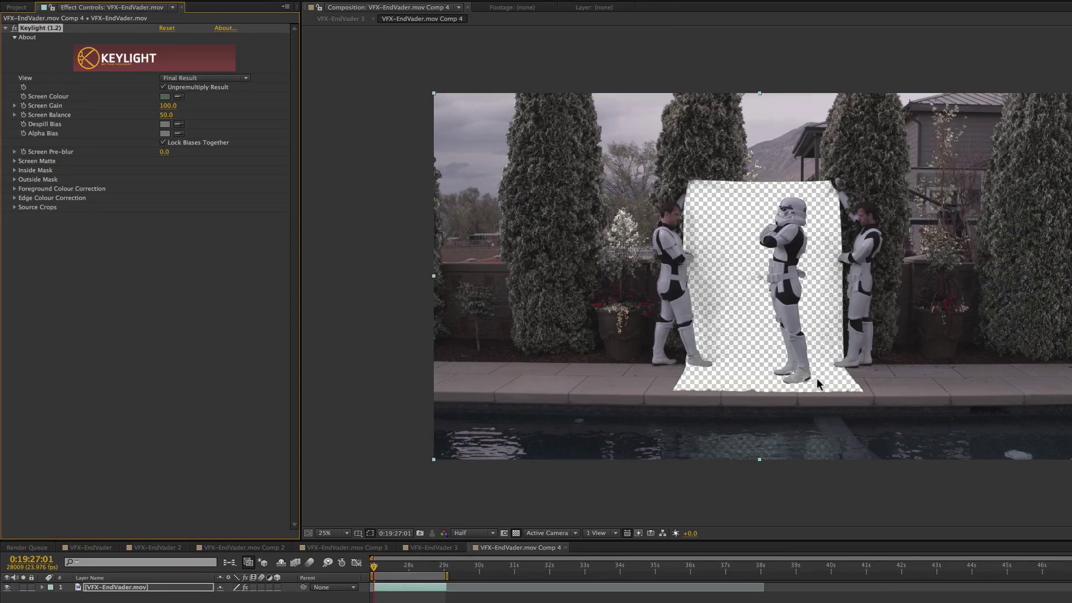
click(184, 78)
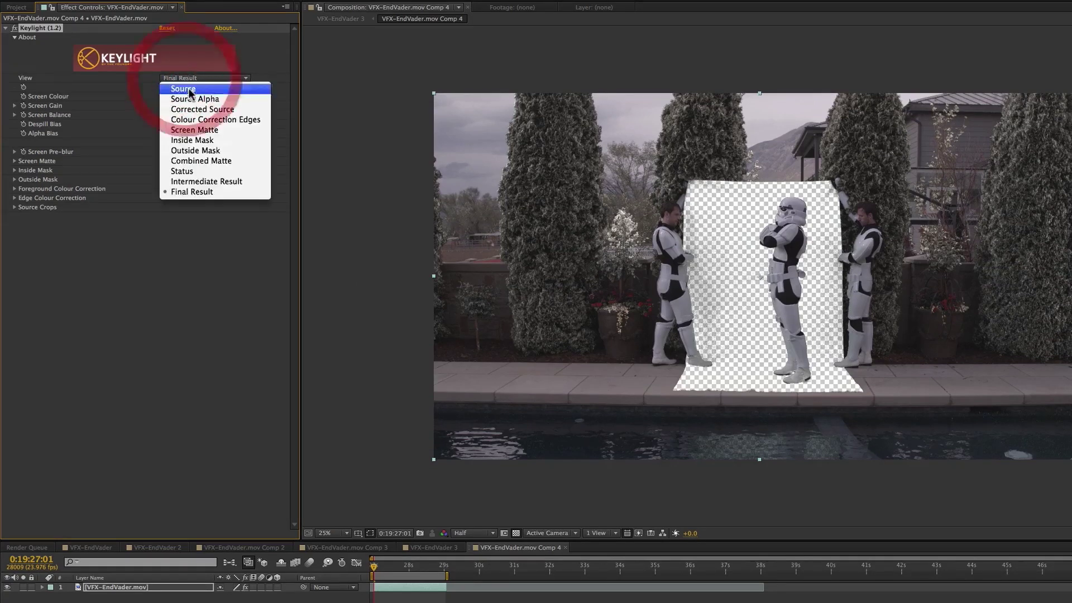
click(203, 162)
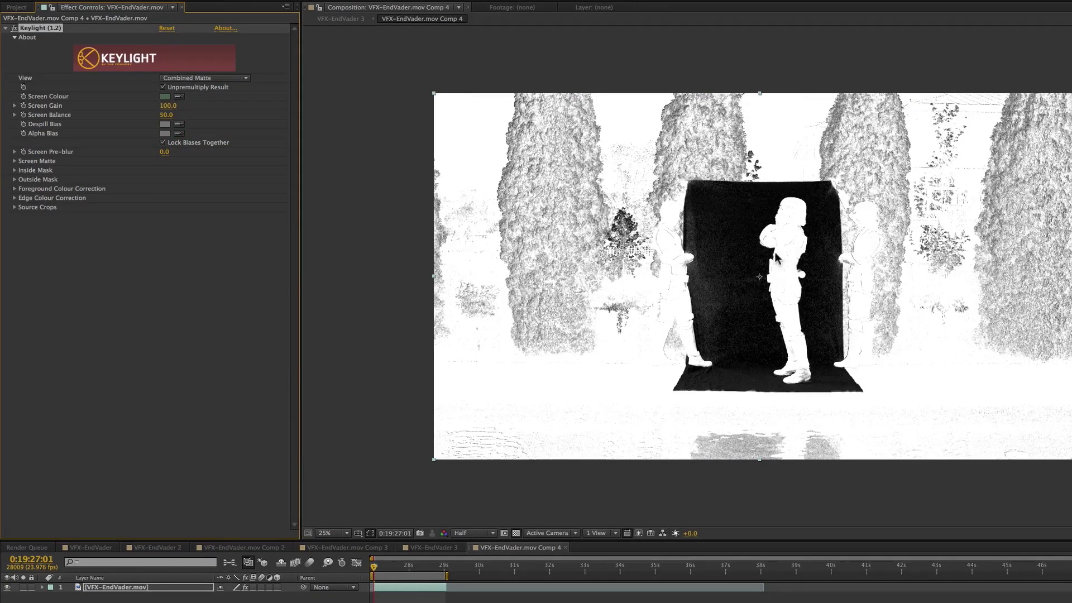
- Set Keylight's Screen Matte Clip Black to 31 and Clip White to 55
key(period)
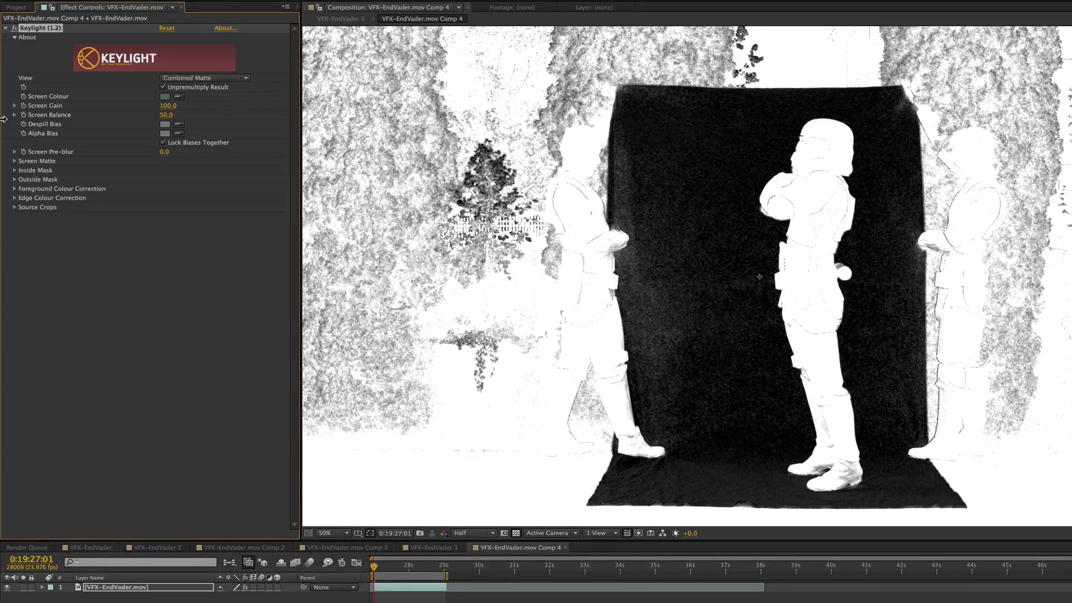
click(14, 162)
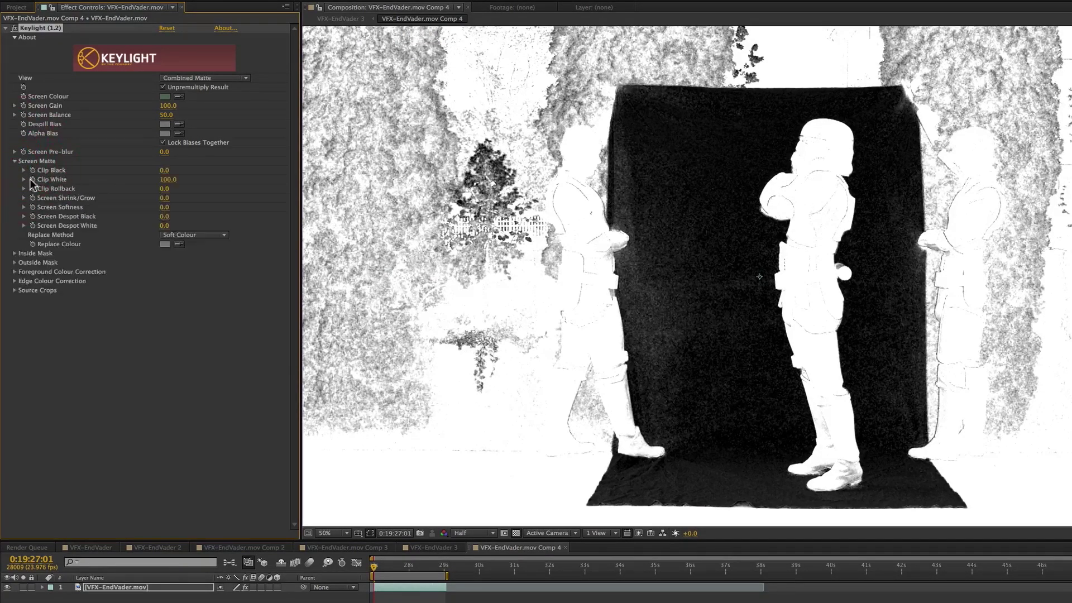
drag(164, 173, 181, 173)
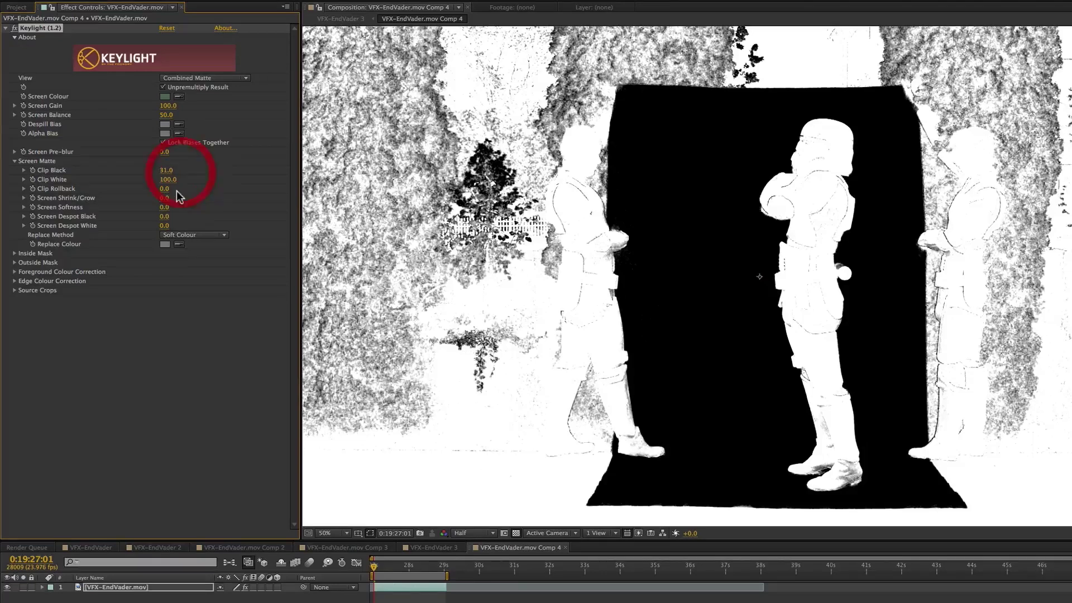
drag(172, 180, 155, 187)
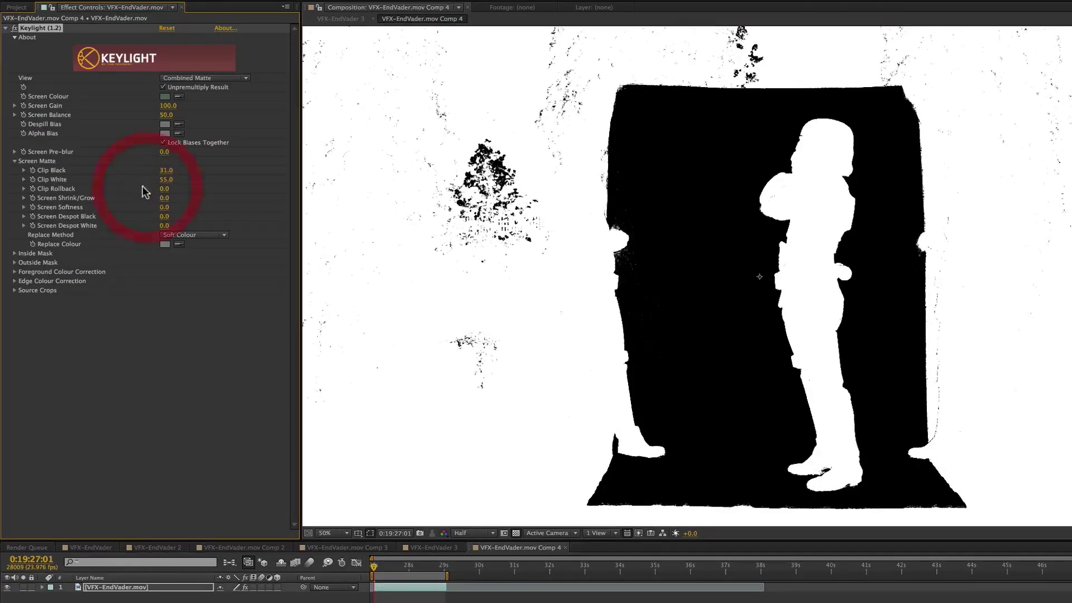
- Change Keylight's Replace Method to Hard Colour and its view to Final Result
click(198, 238)
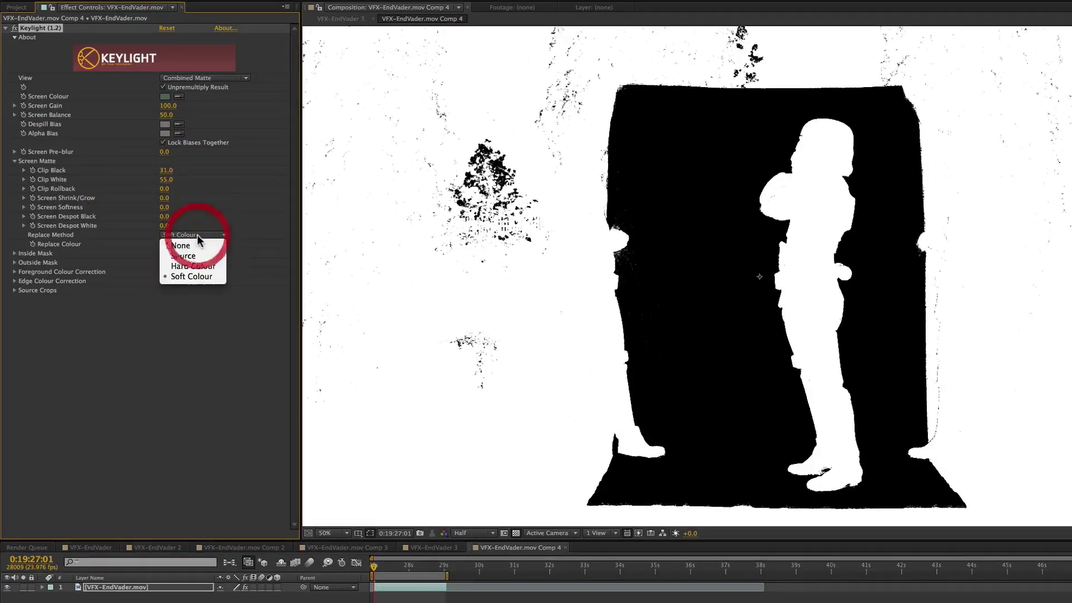
click(190, 268)
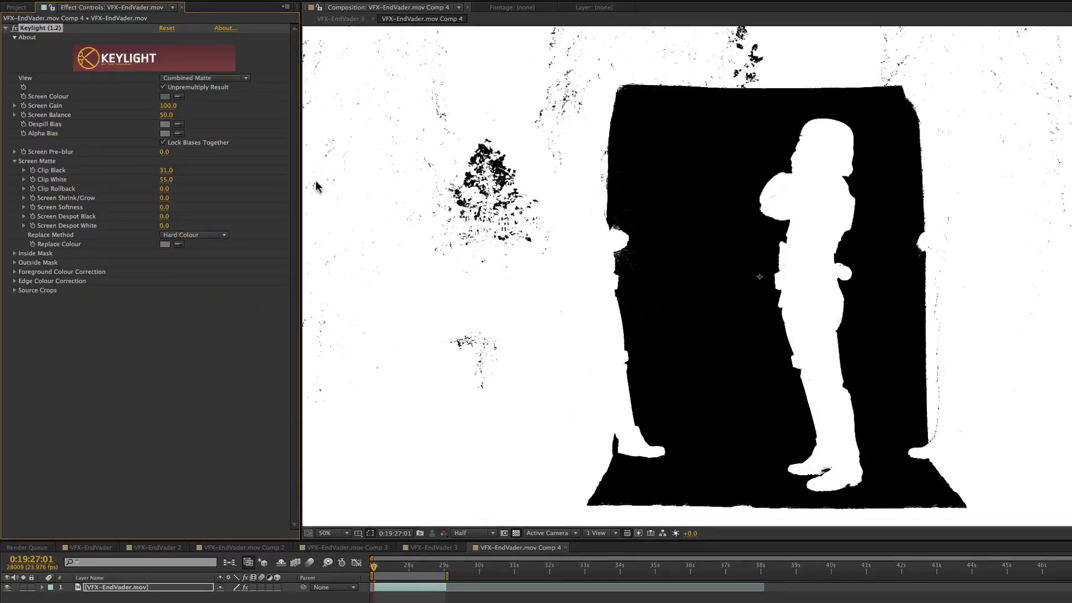
click(192, 78)
click(225, 191)
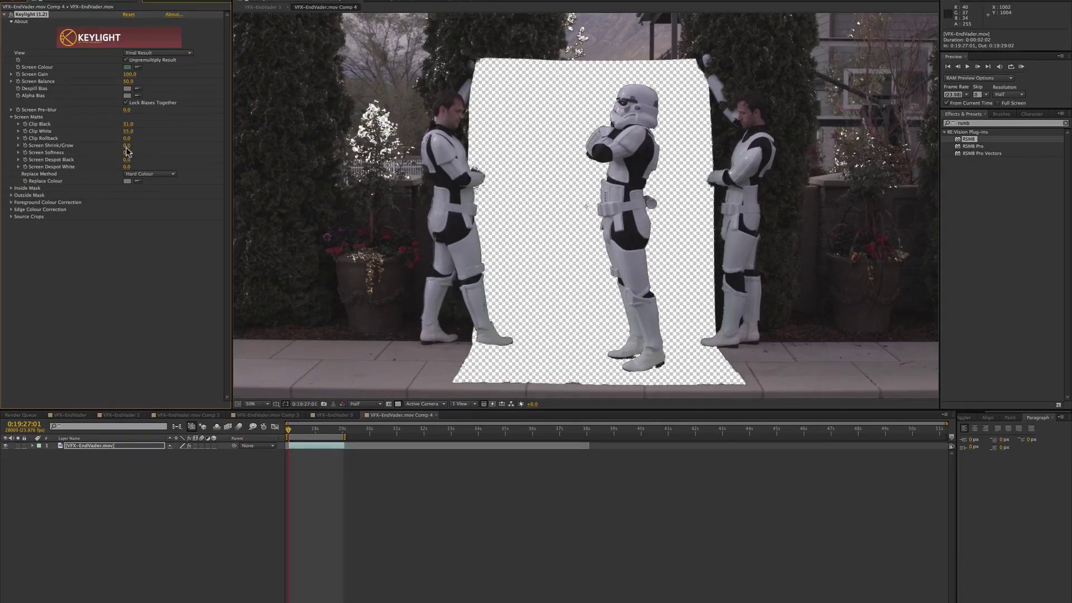
- Set Keylight's Screen Shrink/Grow to -1.2 and Screen Softness to 0.5
drag(128, 147, 123, 146)
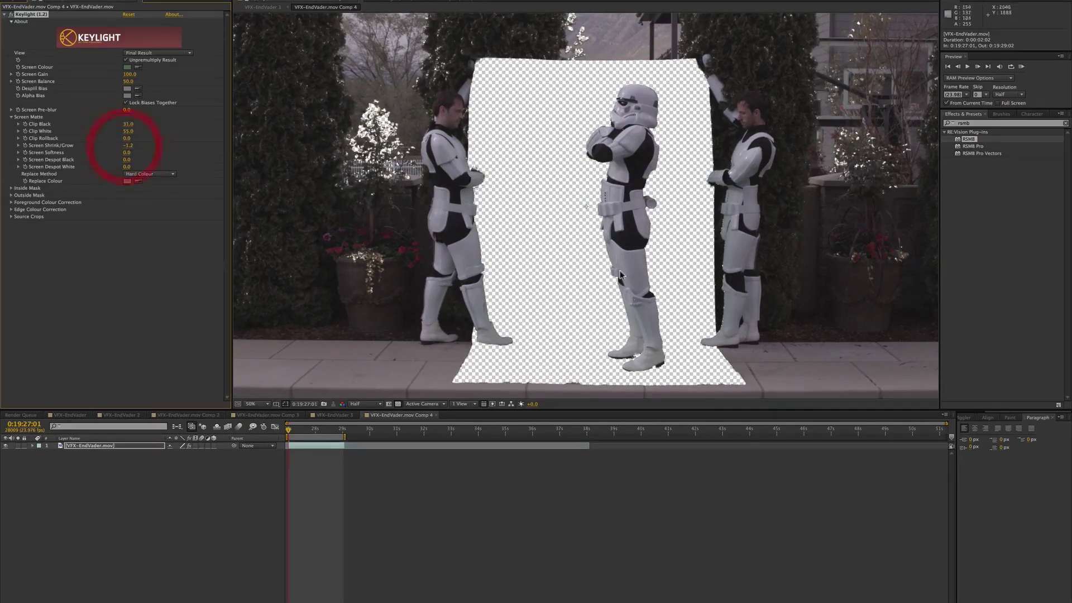
click(127, 152)
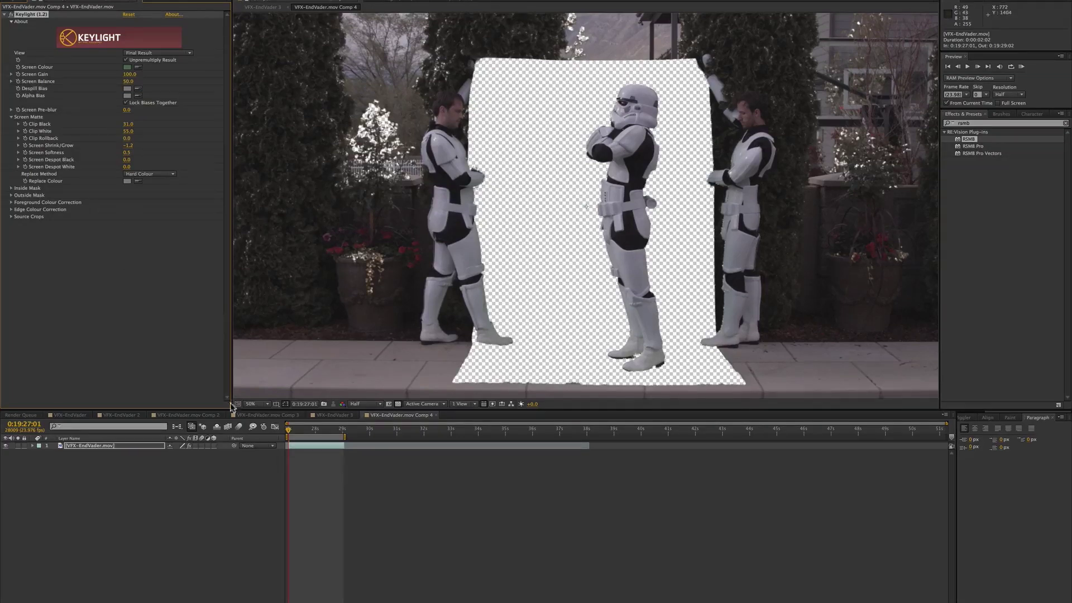
click(282, 491)
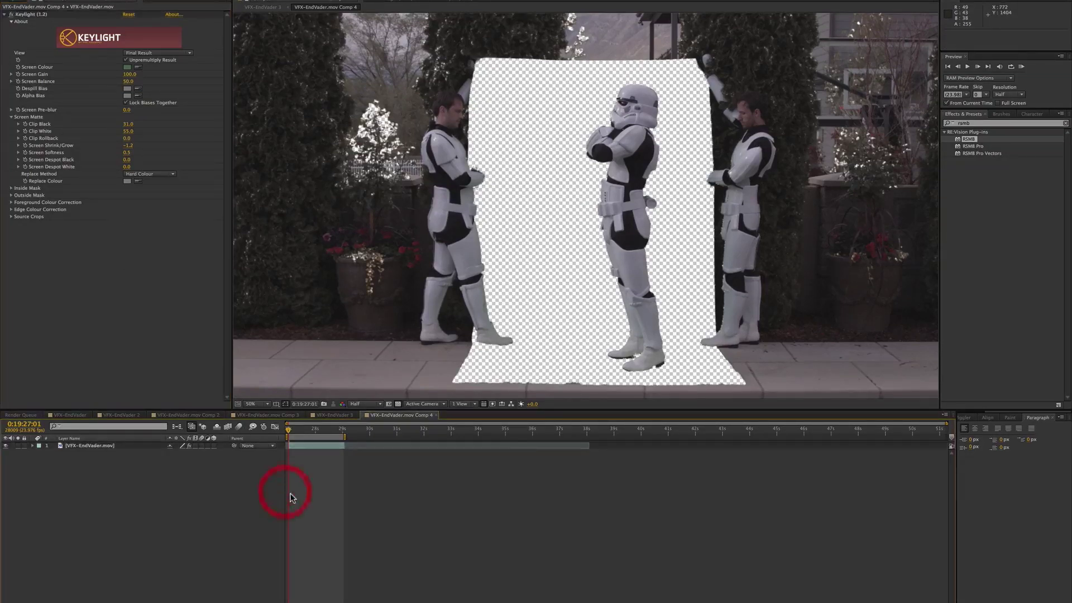
- Pre-compose the keyed VFX-EndVader.mov layer as VFX-EndVader.mov Comp 5, moving all attributes into the new composition
click(95, 445)
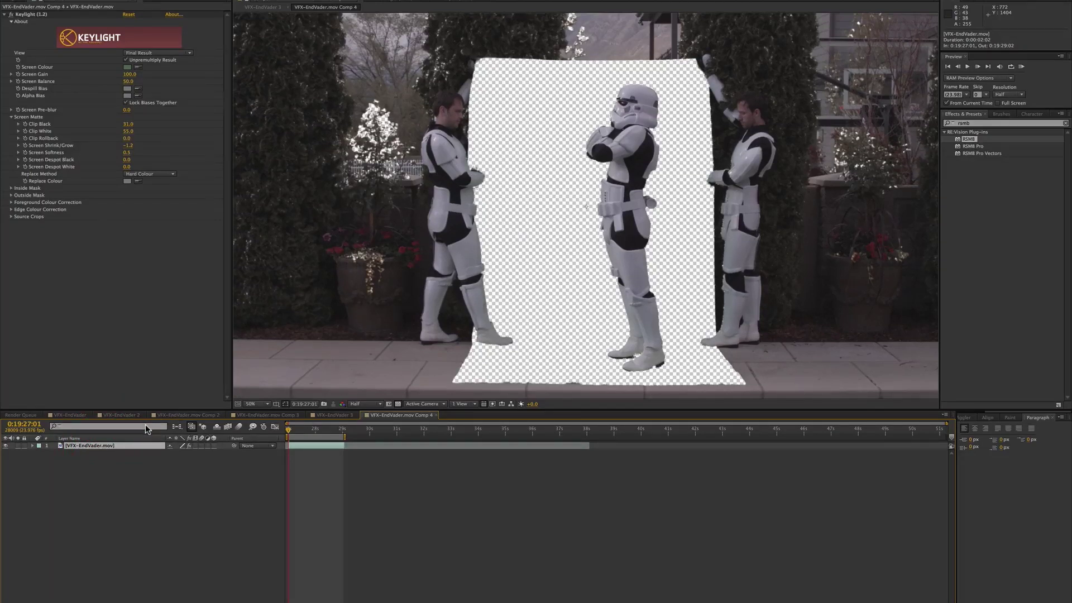
key(shift+super)
key(shift+super+c)
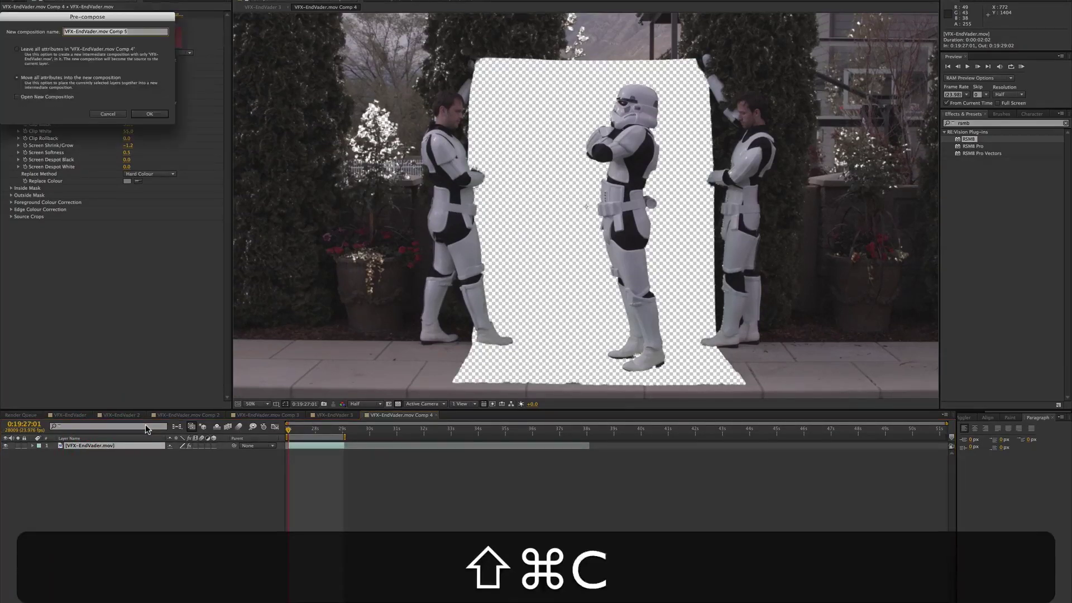
click(150, 113)
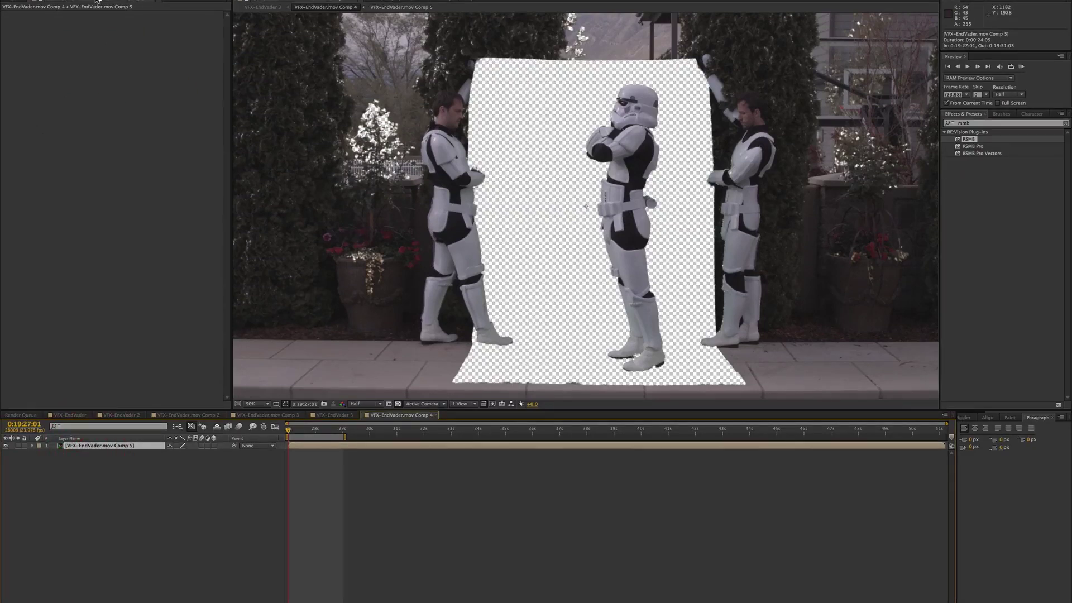
- Draw a closed Pen-tool mask around the middle stormtrooper on the Comp 5 layer, staying inside the keyed-out screen area
click(130, 6)
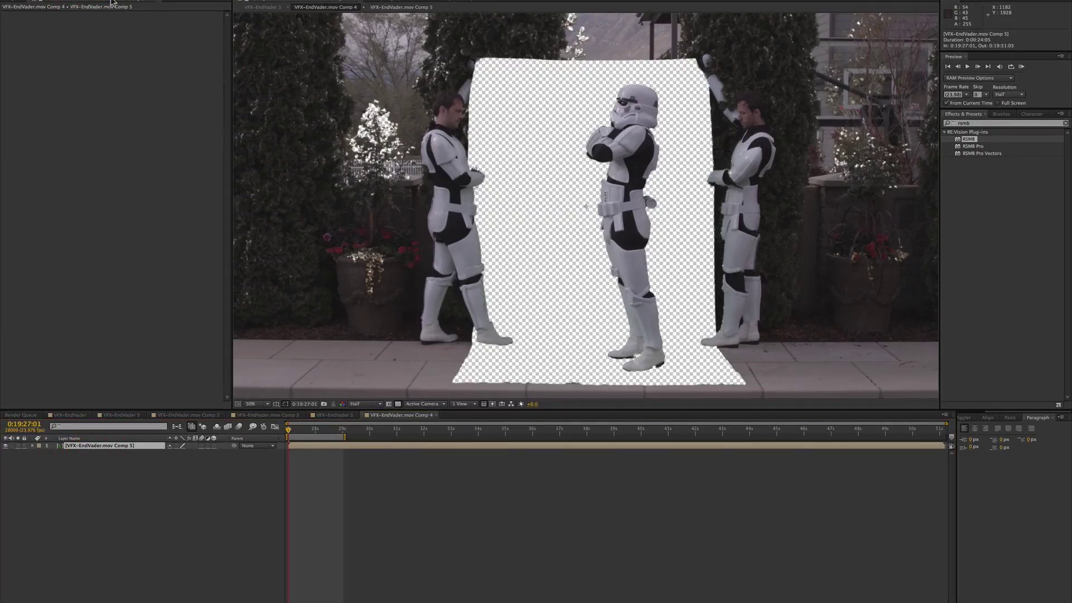
click(689, 71)
click(587, 68)
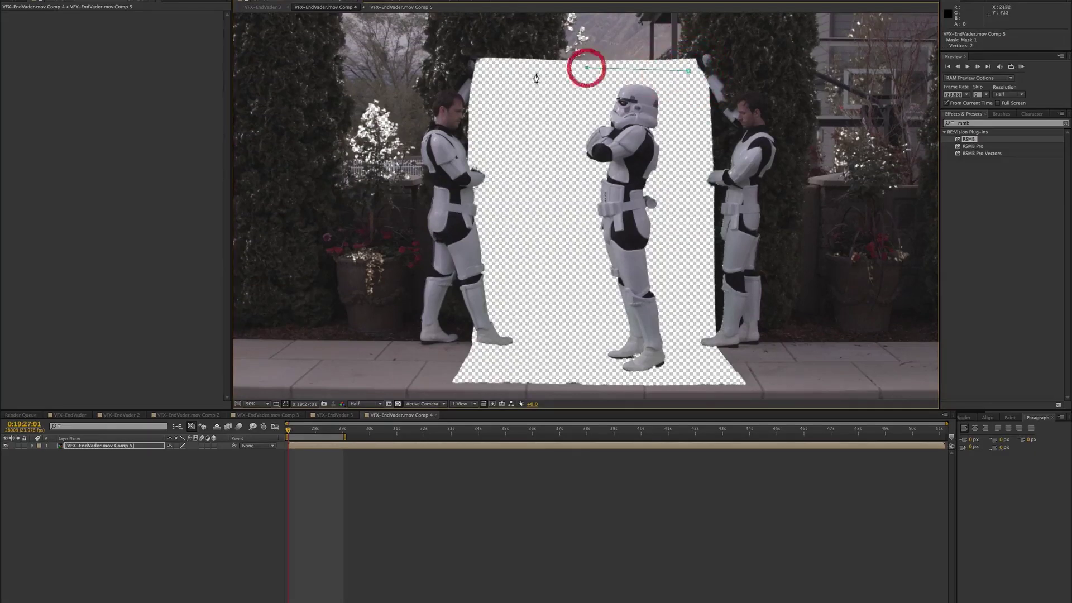
click(541, 78)
click(544, 253)
click(545, 308)
click(535, 363)
click(576, 374)
click(625, 379)
click(684, 374)
click(685, 340)
click(688, 208)
click(690, 105)
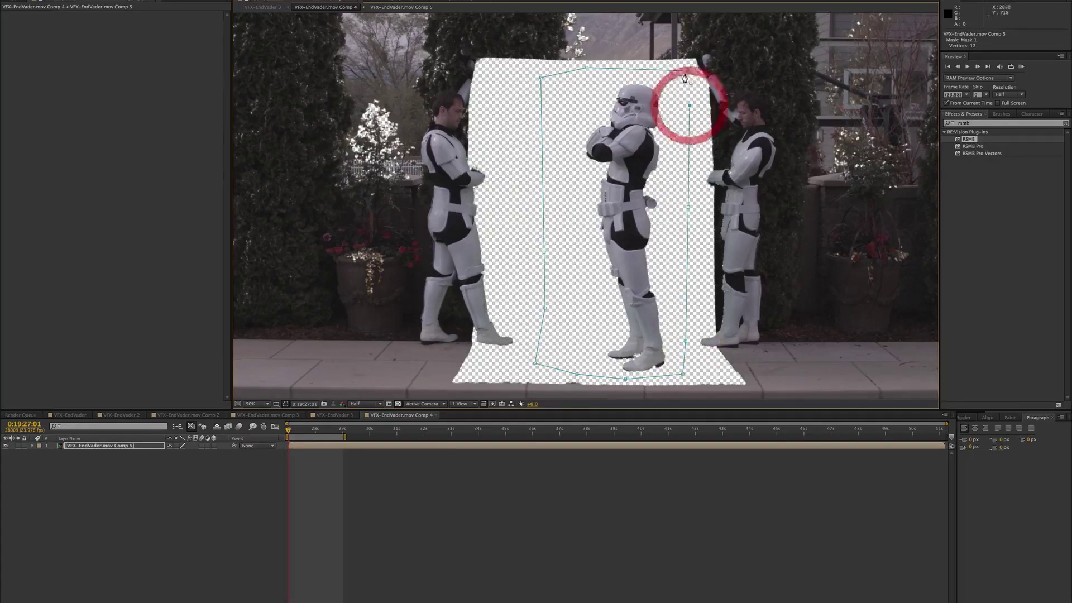
click(685, 78)
click(291, 490)
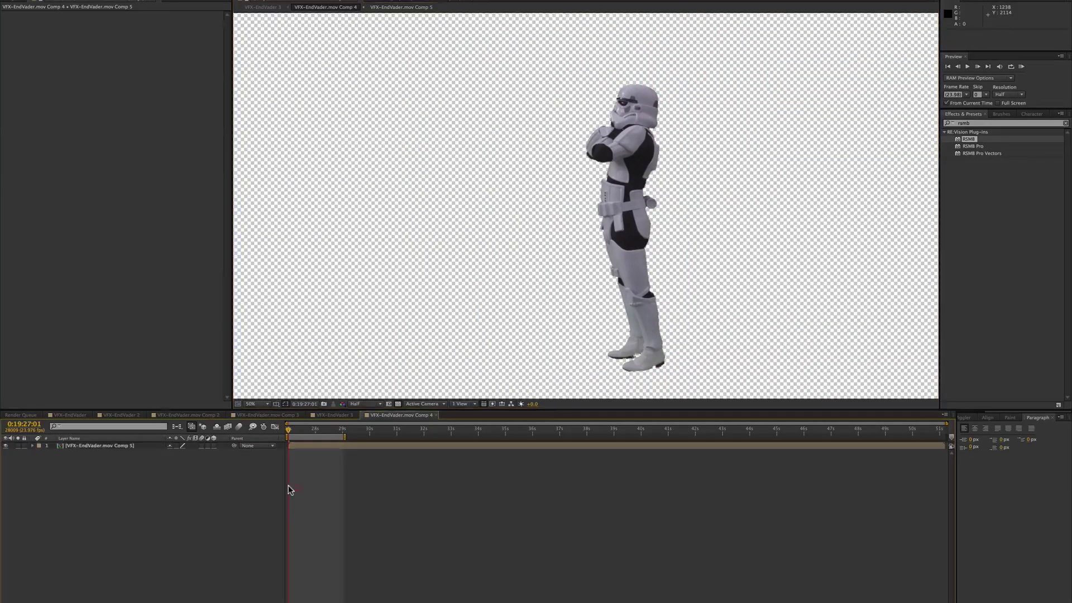
- Reveal Mask 1's Mask Path and start keyframing it at 0:19:27:01
click(98, 447)
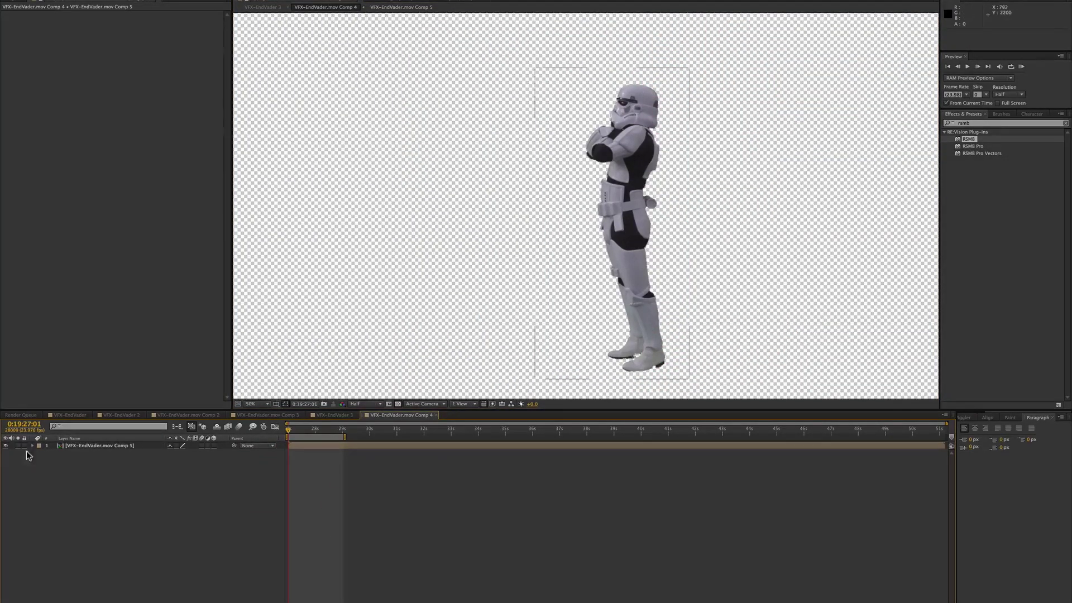
click(97, 448)
key(m)
click(61, 461)
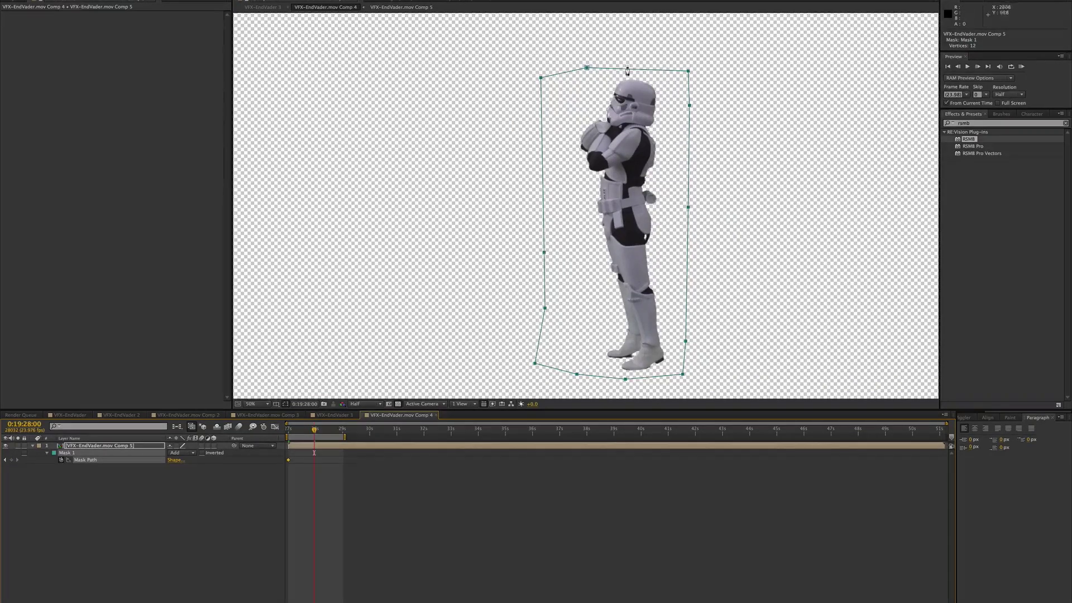
- Keyframe Mask 1 around the stormtrooper by adjusting its upper corner point at 0:19:28:00 and shifting the whole mask at 0:19:29:00
drag(689, 72, 685, 71)
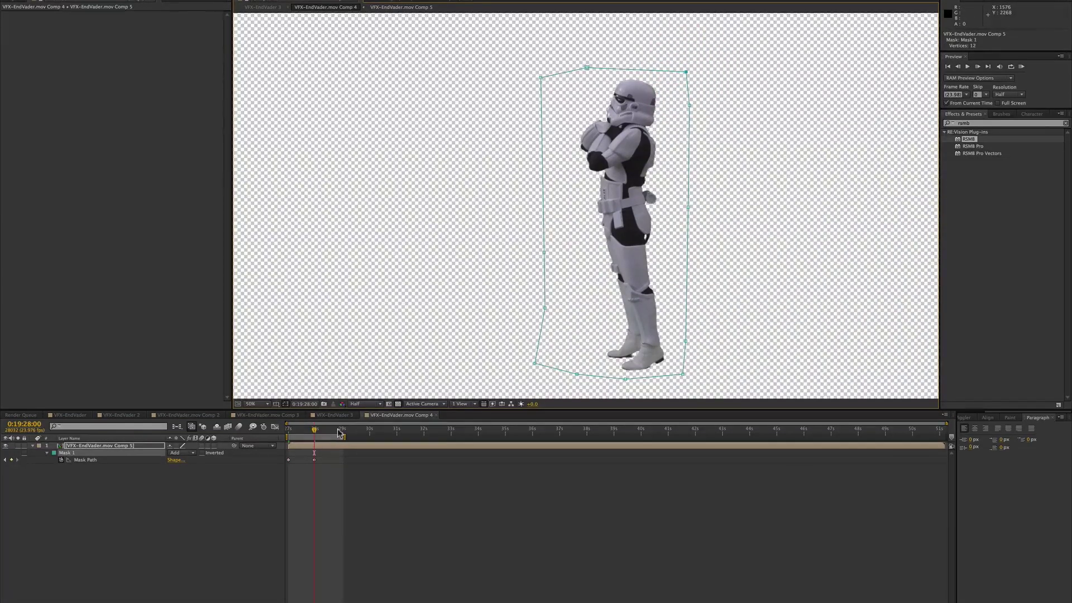
drag(345, 434, 347, 432)
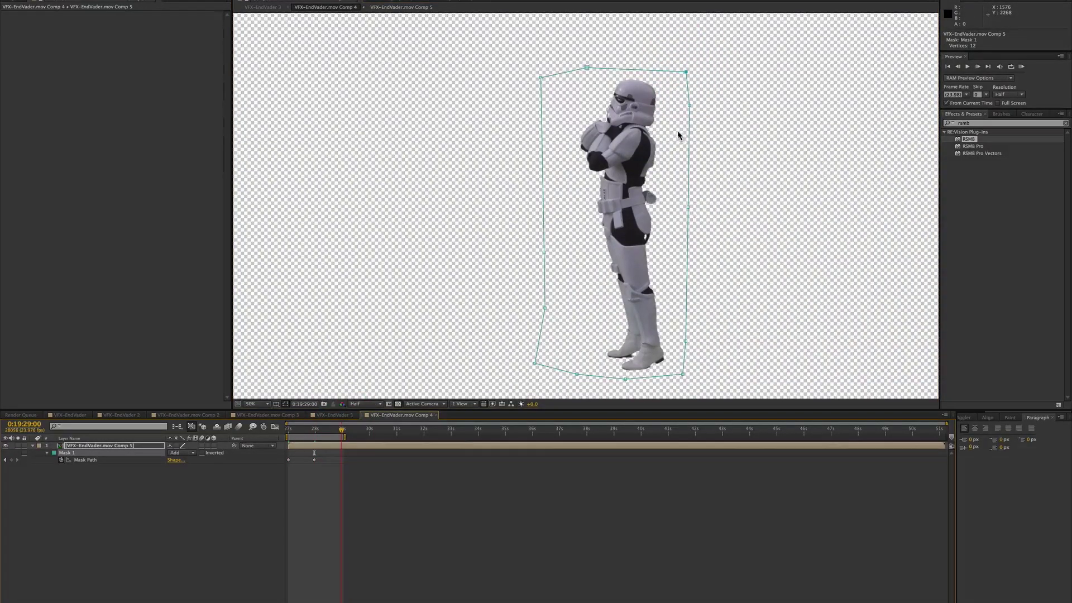
double_click(687, 203)
drag(687, 203, 682, 204)
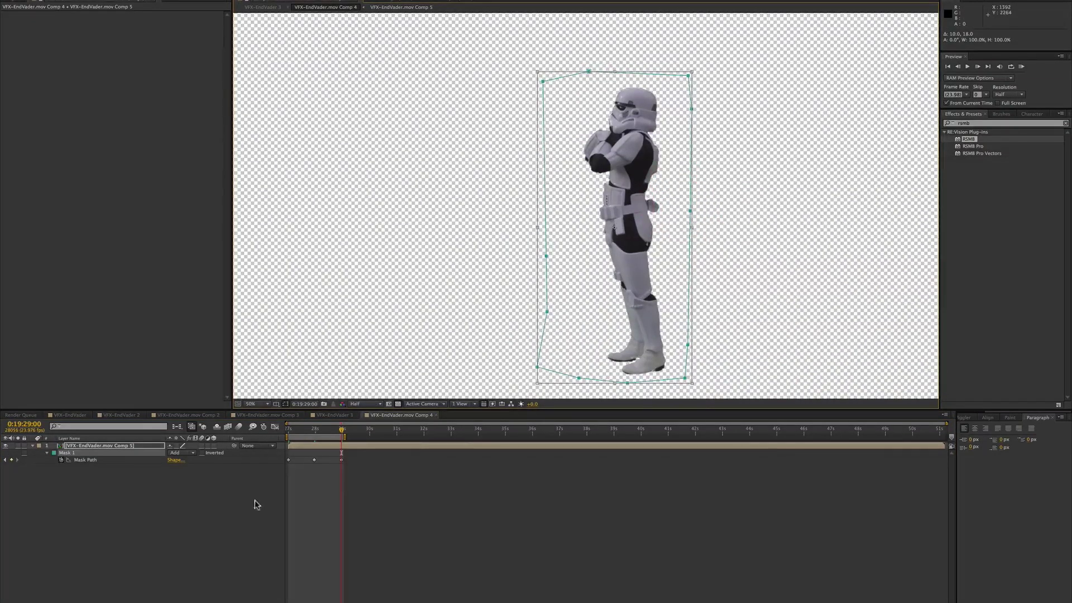
click(287, 496)
click(303, 430)
click(307, 507)
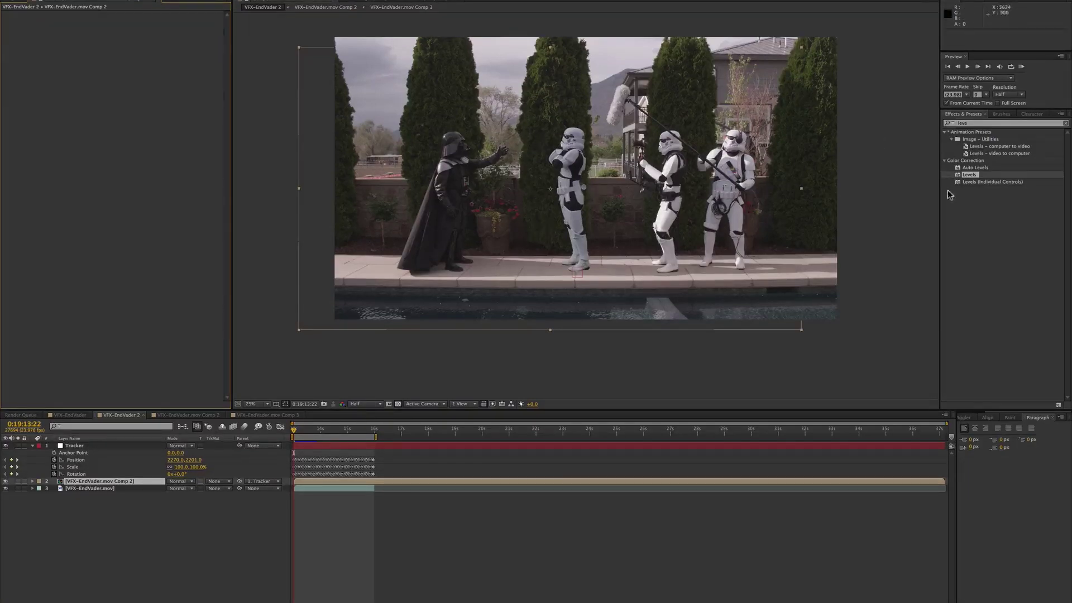
- Apply Levels to the VFX-EndVader.mov Comp 2 layer in VFX-EndVader 2, lower its Input White and set Gamma to 0.96
drag(957, 177, 128, 483)
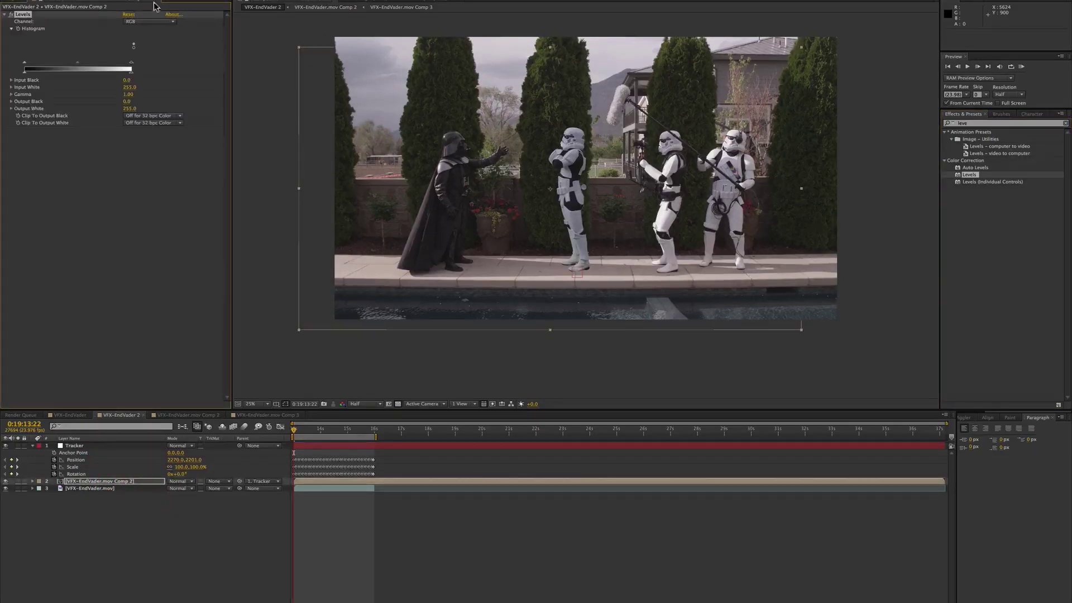
drag(129, 66, 120, 67)
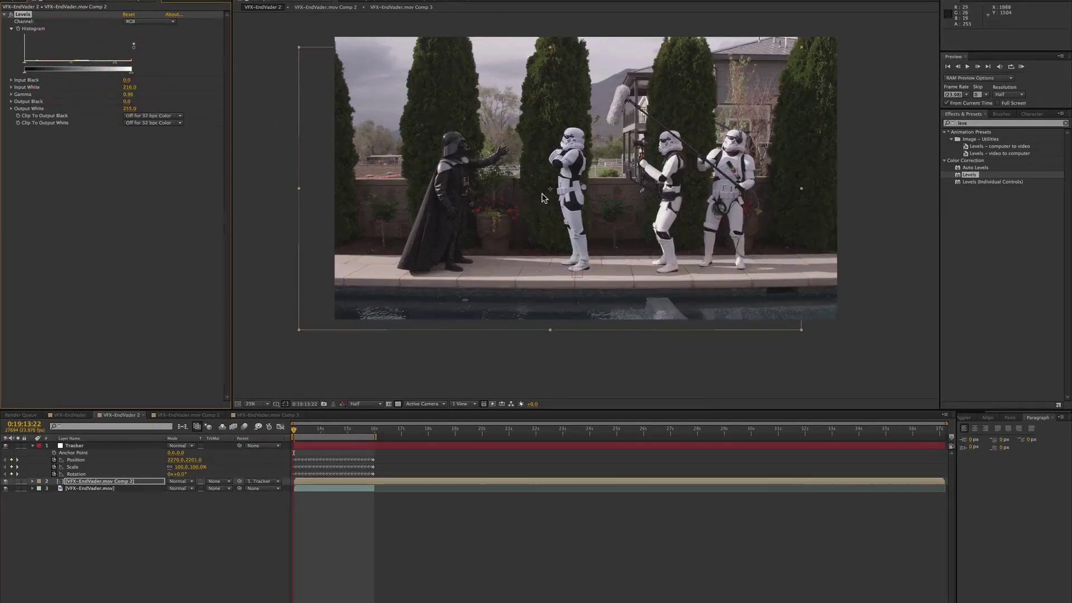
key(period)
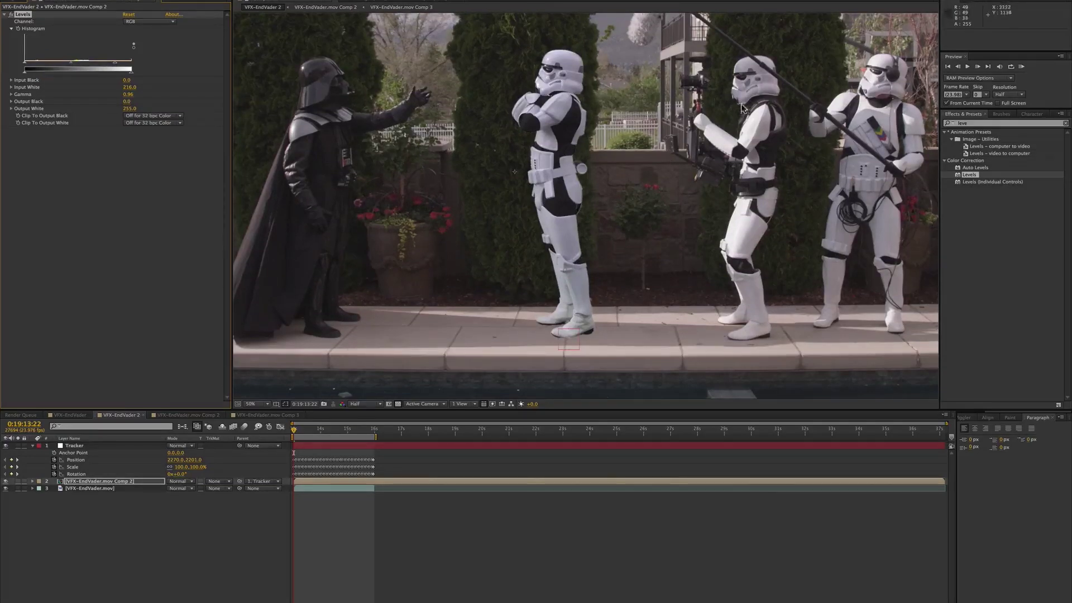
- Set the Levels effect's Blue Gamma to 0.90 and Green Gamma to 0.97
click(130, 21)
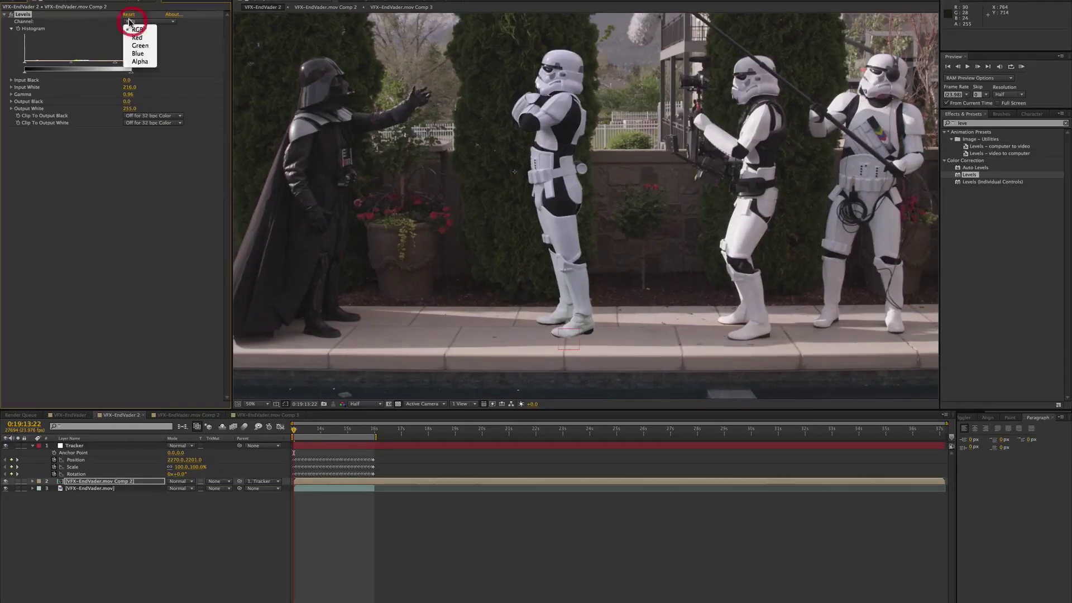
click(139, 49)
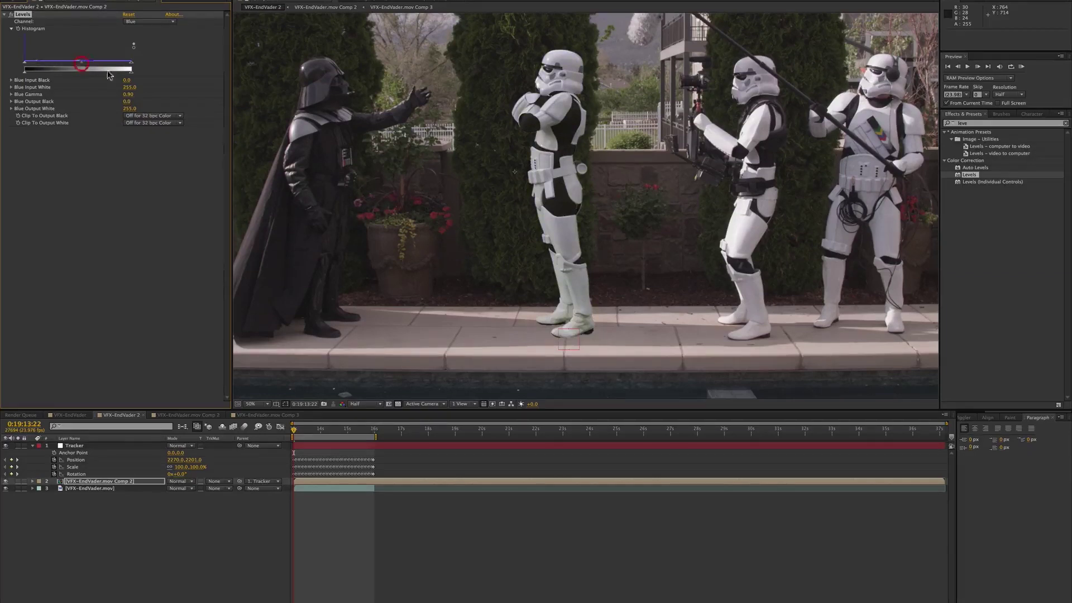
key(comma)
key(period)
click(142, 21)
click(139, 40)
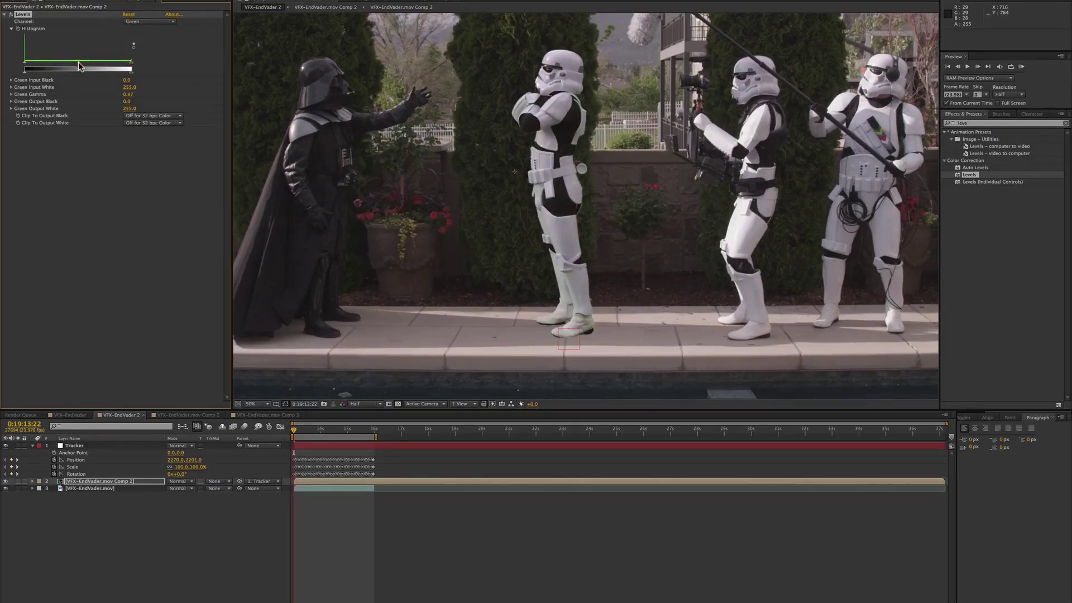
key(comma)
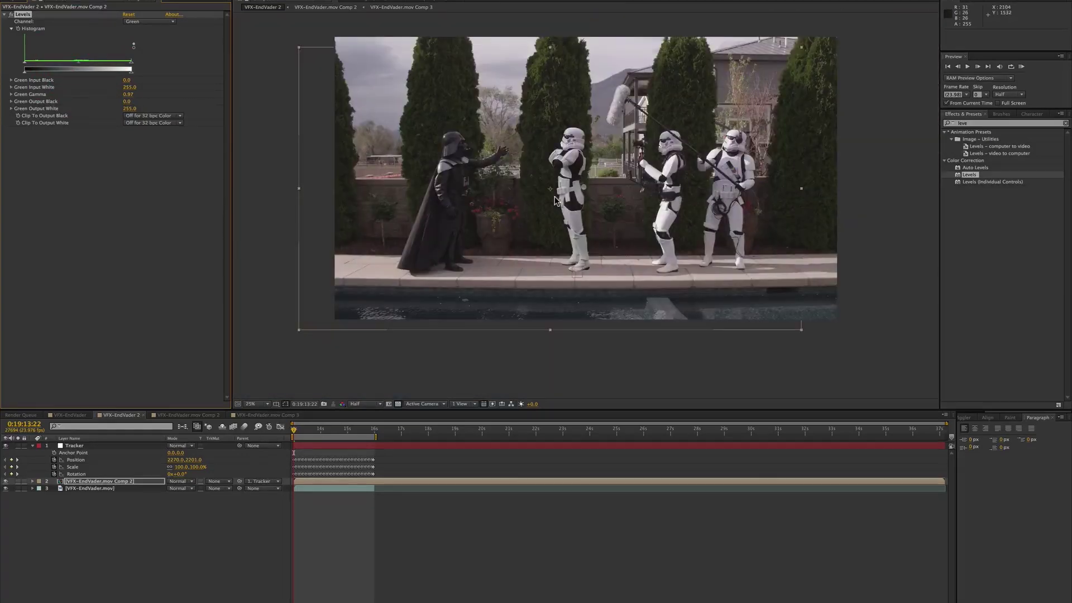
- Lower the Levels effect's RGB Input White to about 205 and preview the composite
click(142, 22)
click(141, 15)
drag(131, 61, 114, 63)
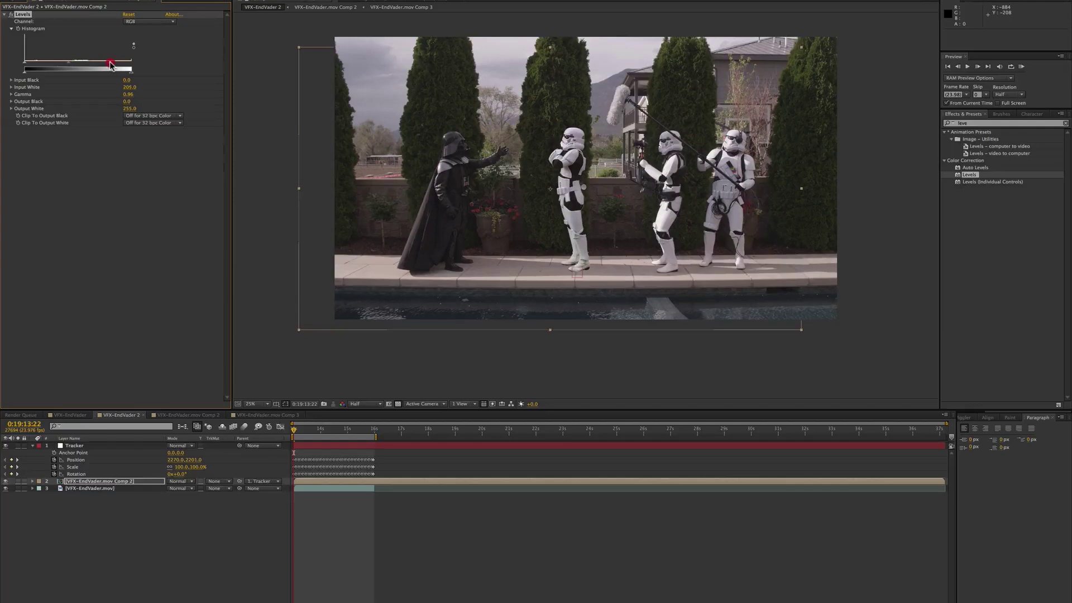
key(period)
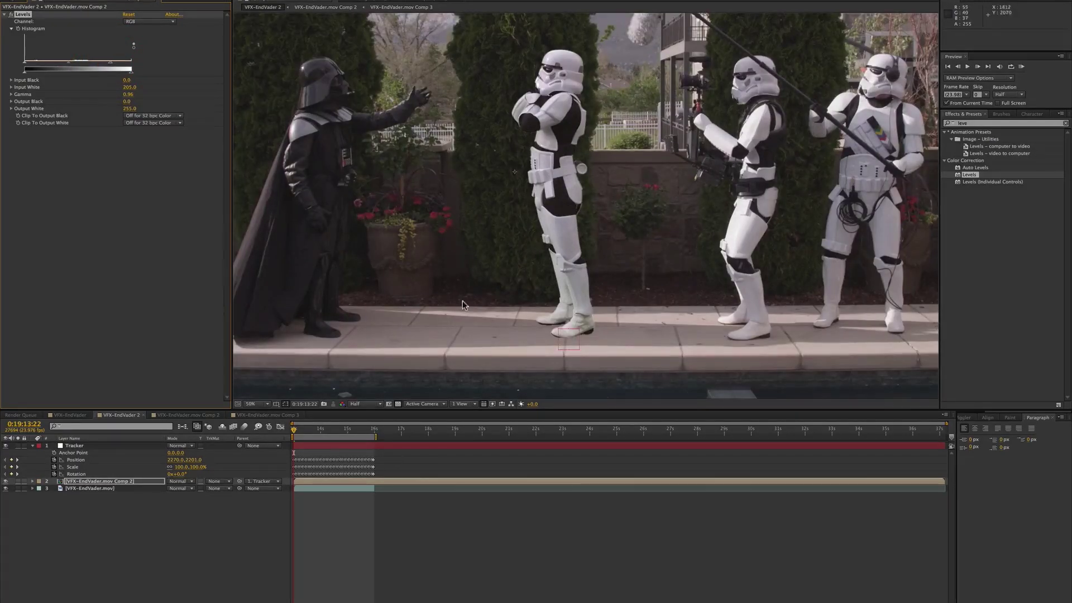
key(comma)
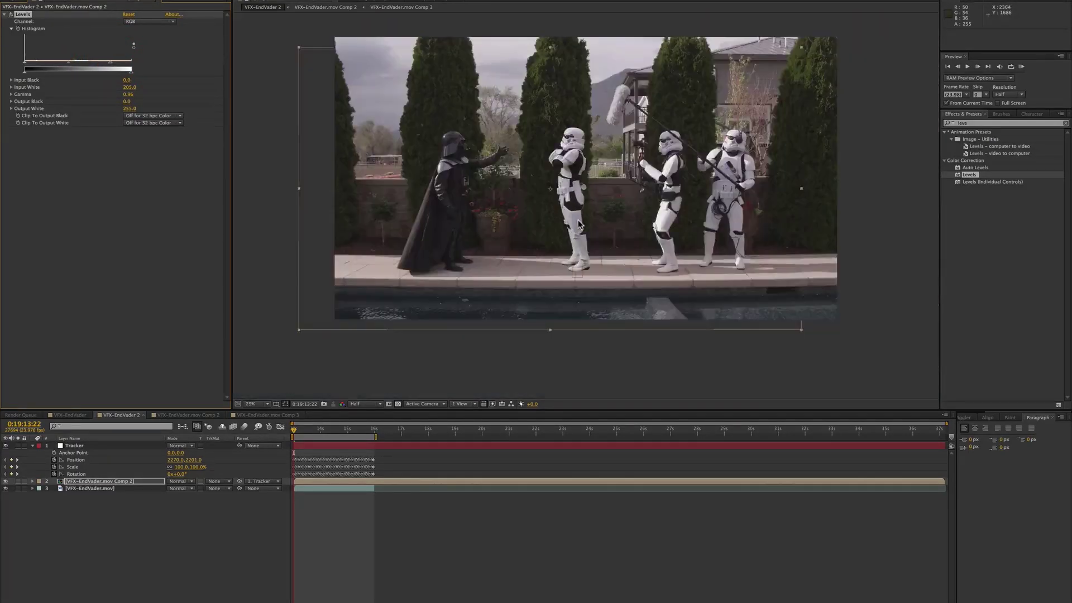
click(330, 534)
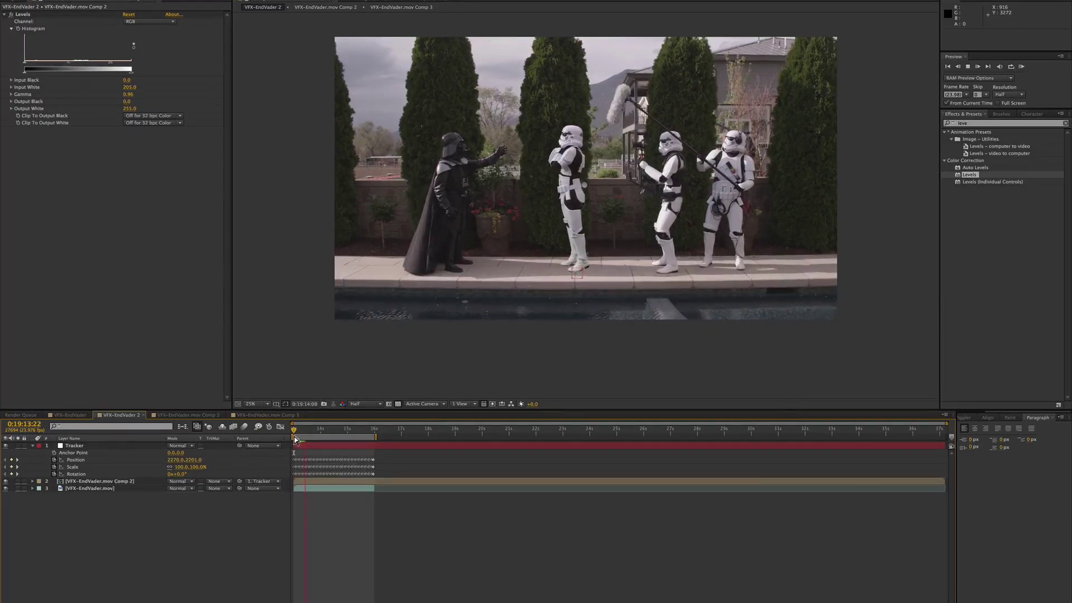
key(space)
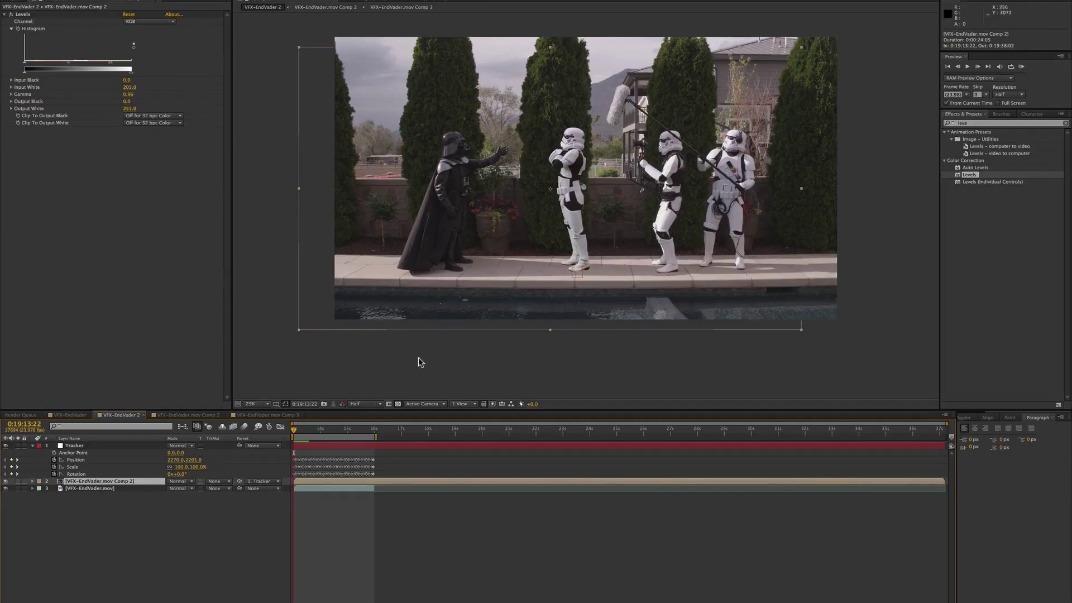
- Keyframe the VFX-EndVader.mov Comp 2 layer's Position at 0:19:13:22, and raise the stormtrooper to about -209.2, -1017.7 at 0:19:14:19
click(124, 485)
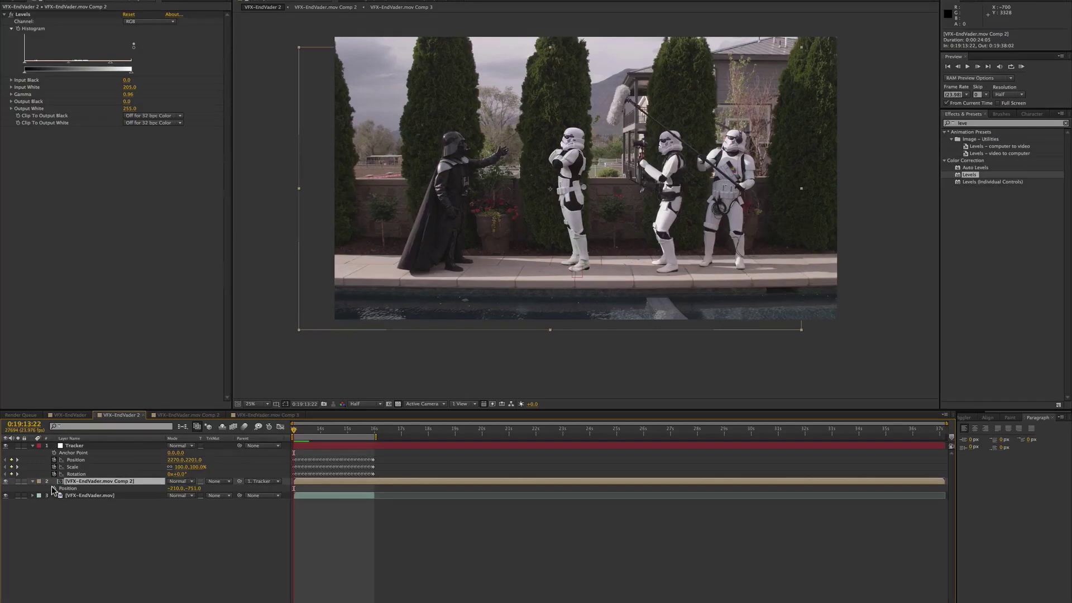
key(p)
drag(302, 428, 318, 430)
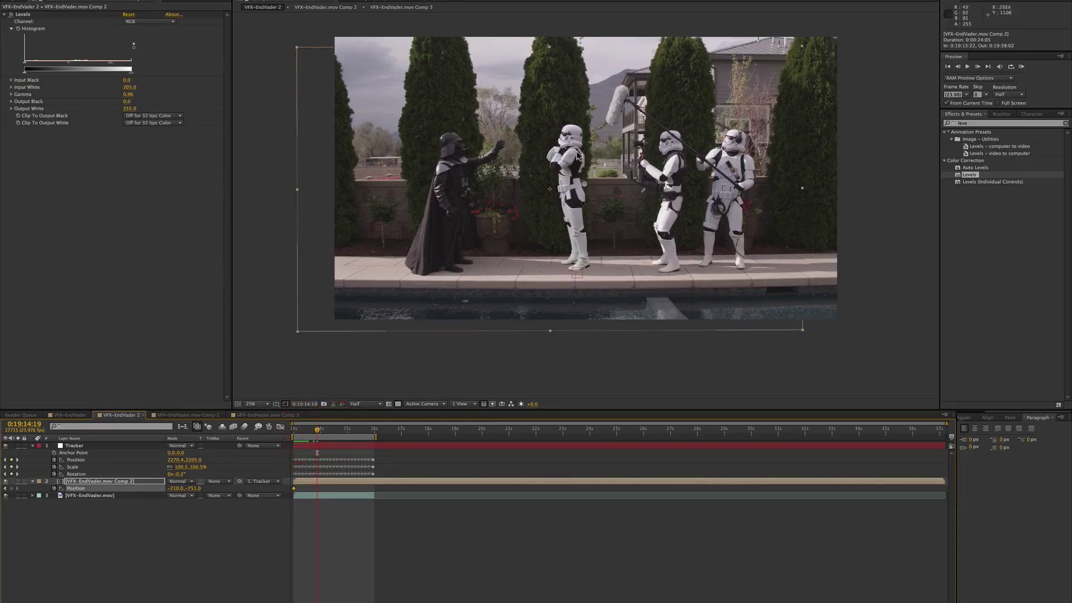
drag(572, 160, 573, 134)
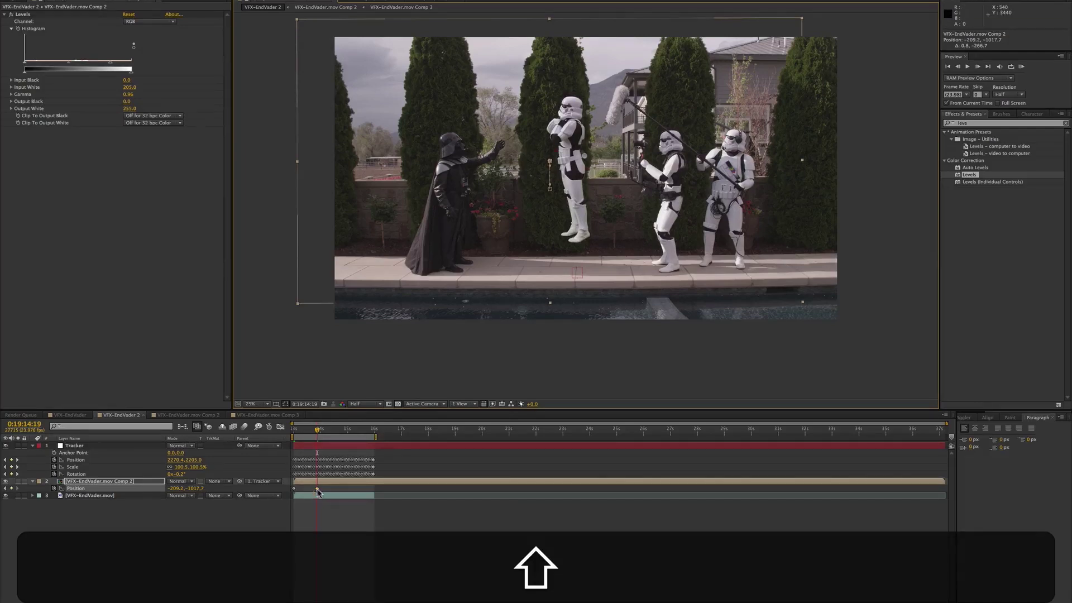
- Apply Easy Ease Out to the layer's first Position keyframe and preview the rise
right_click(293, 488)
mouse_move(339, 578)
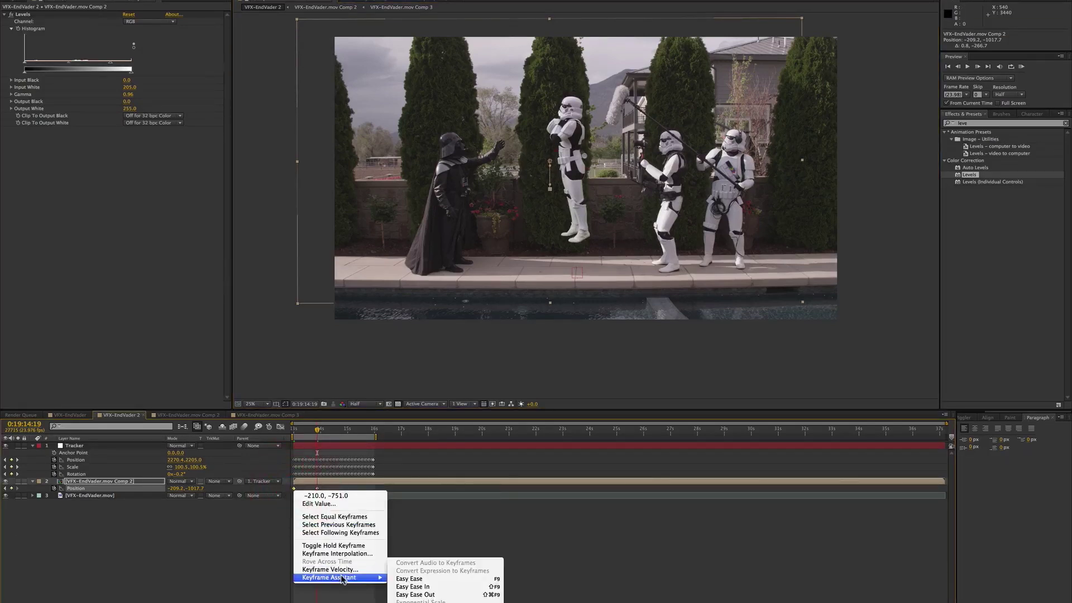
click(391, 586)
click(287, 431)
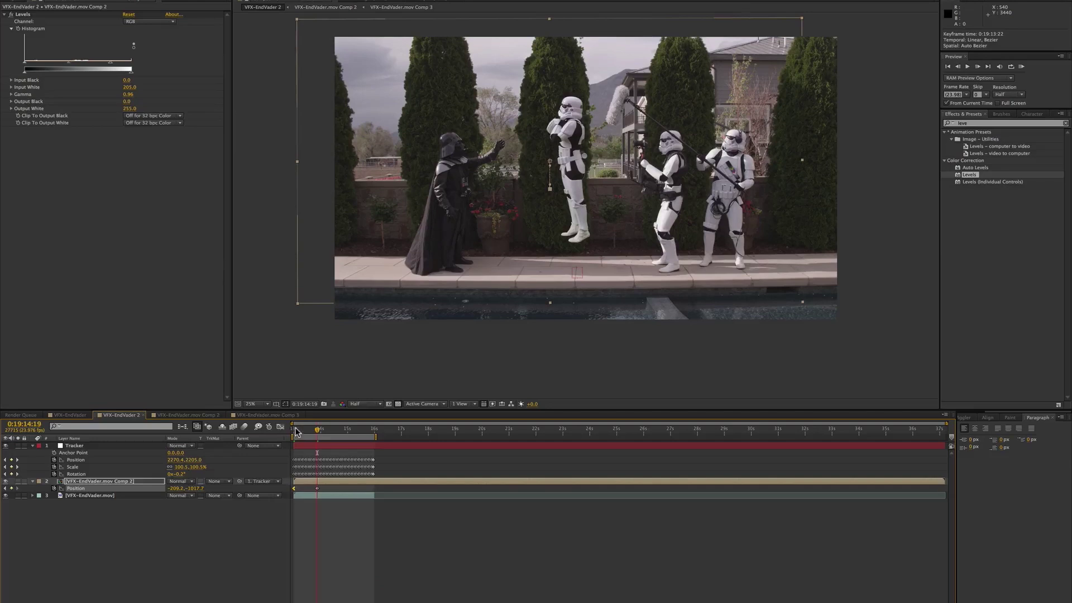
click(339, 587)
key(space)
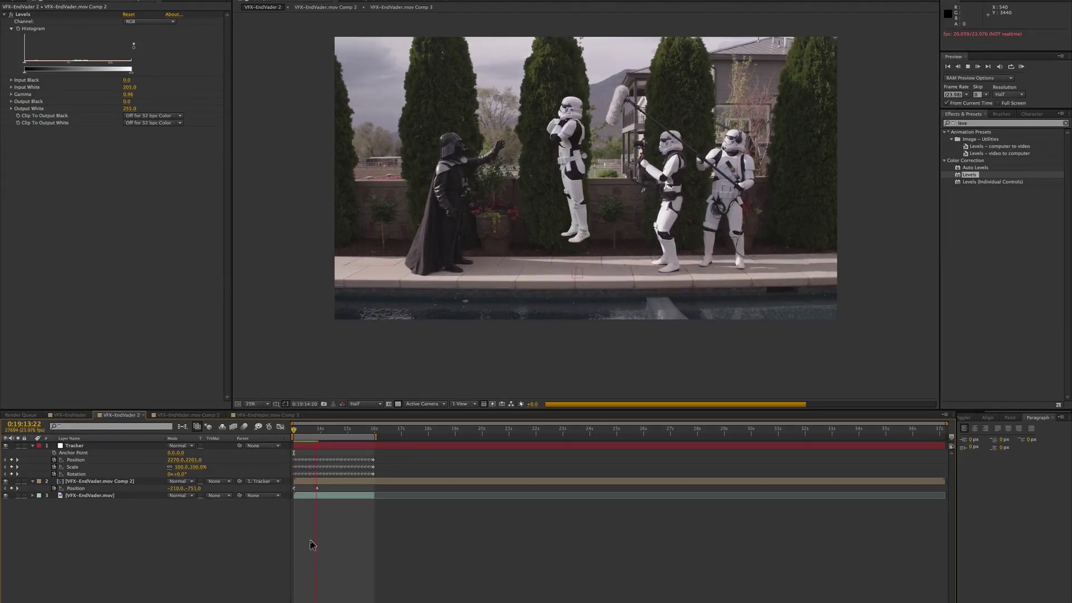
- Apply Easy Ease In to the layer's second Position keyframe and shift that keyframe slightly later in time
click(317, 488)
right_click(317, 489)
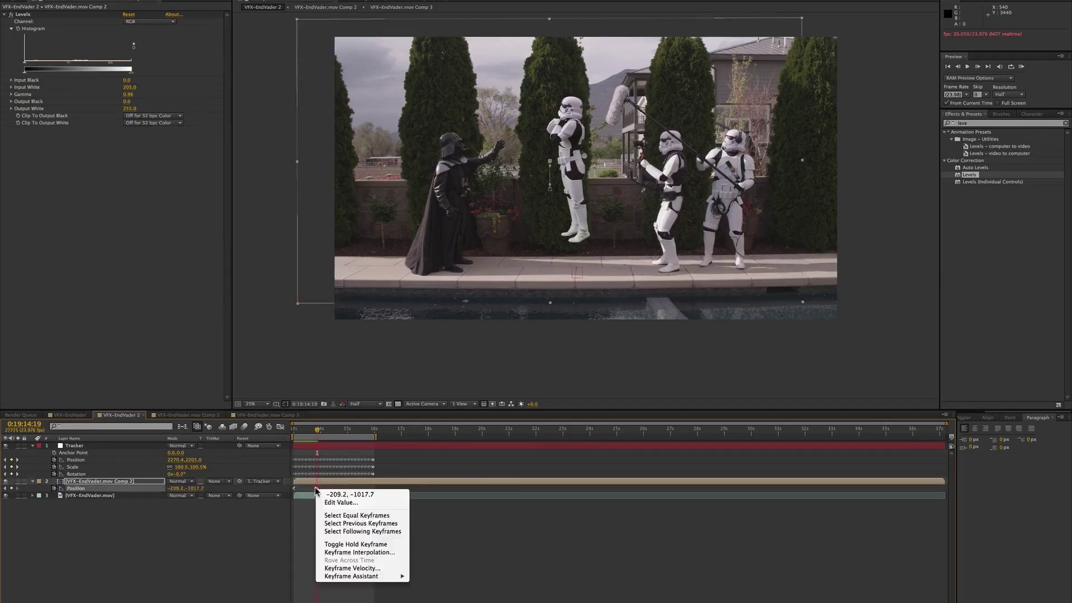
mouse_move(357, 576)
click(441, 579)
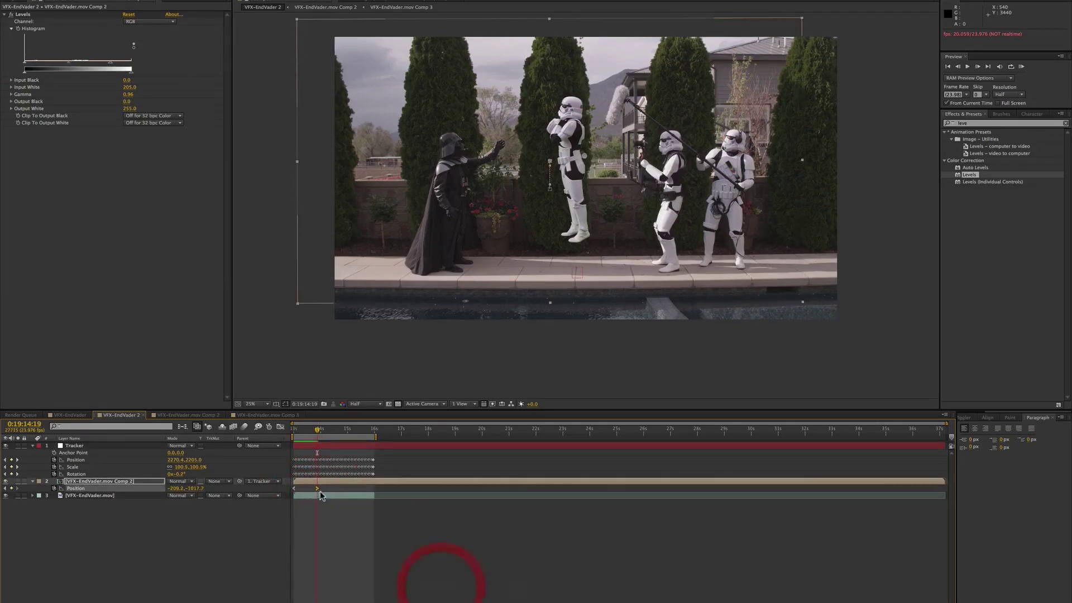
drag(317, 489, 328, 488)
- Lengthen the second Position keyframe's incoming ease in the speed graph so the rise peaks in speed earlier
click(281, 427)
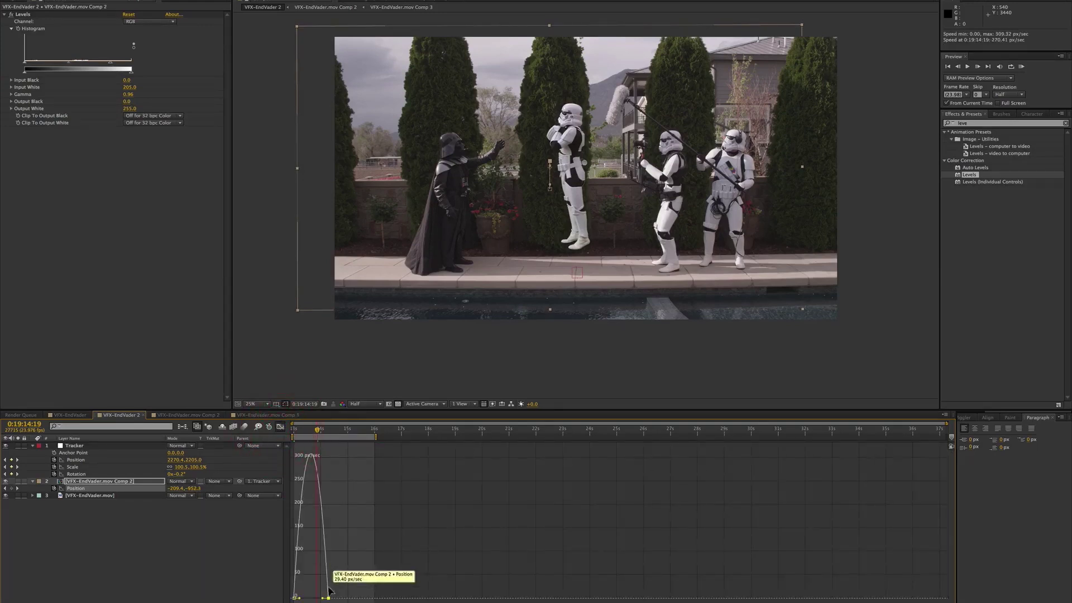
drag(319, 599, 321, 578)
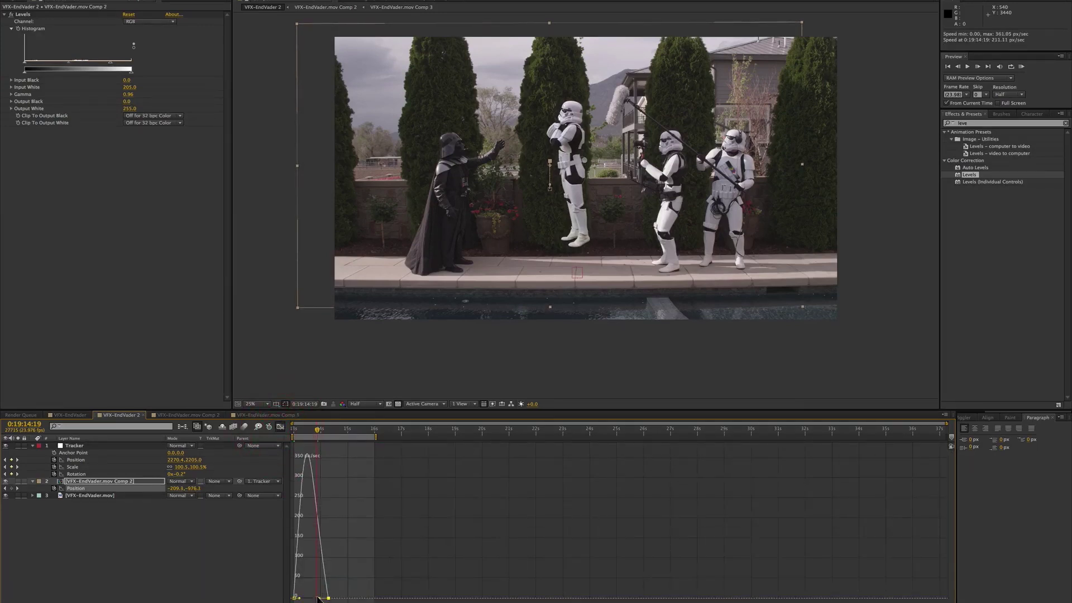
click(281, 427)
- Preview the stormtrooper's eased rise repeatedly from 0:19:13:22 to examine its timing against Vader's gesture
key(Home)
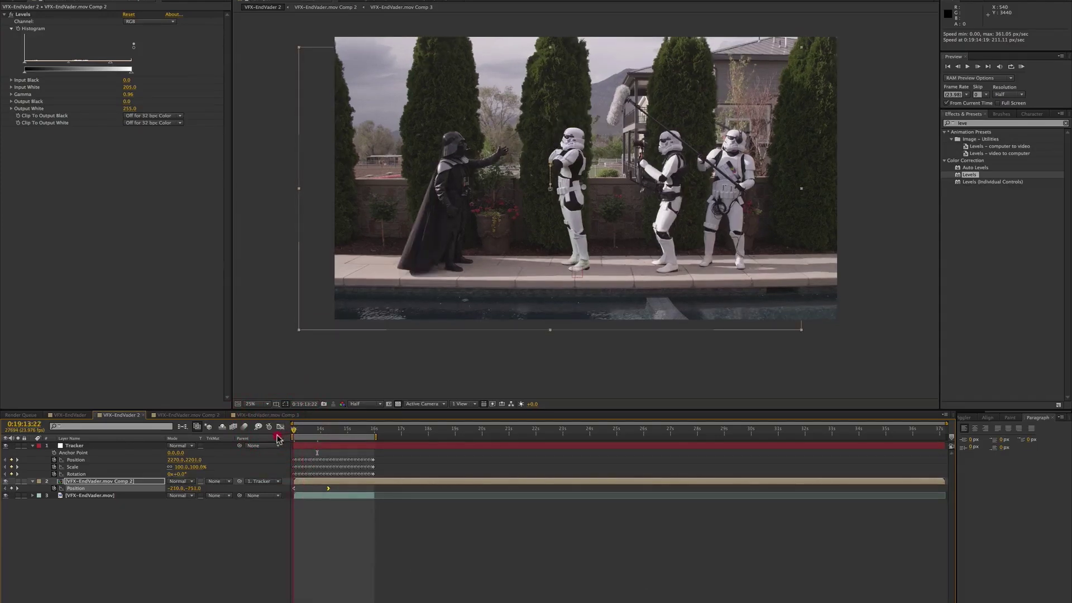
click(330, 592)
key(space)
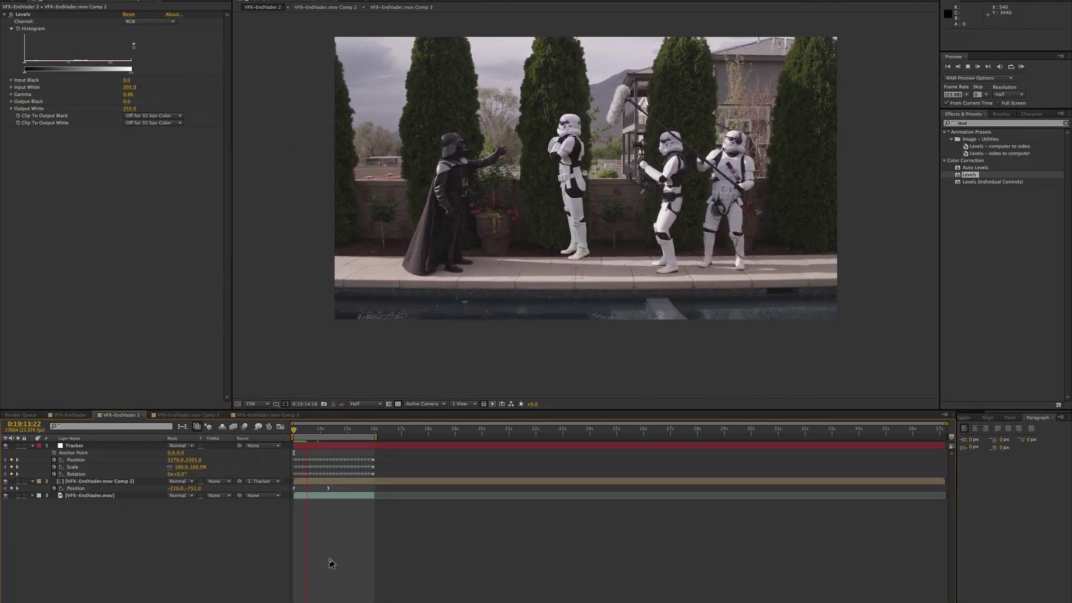
key(space)
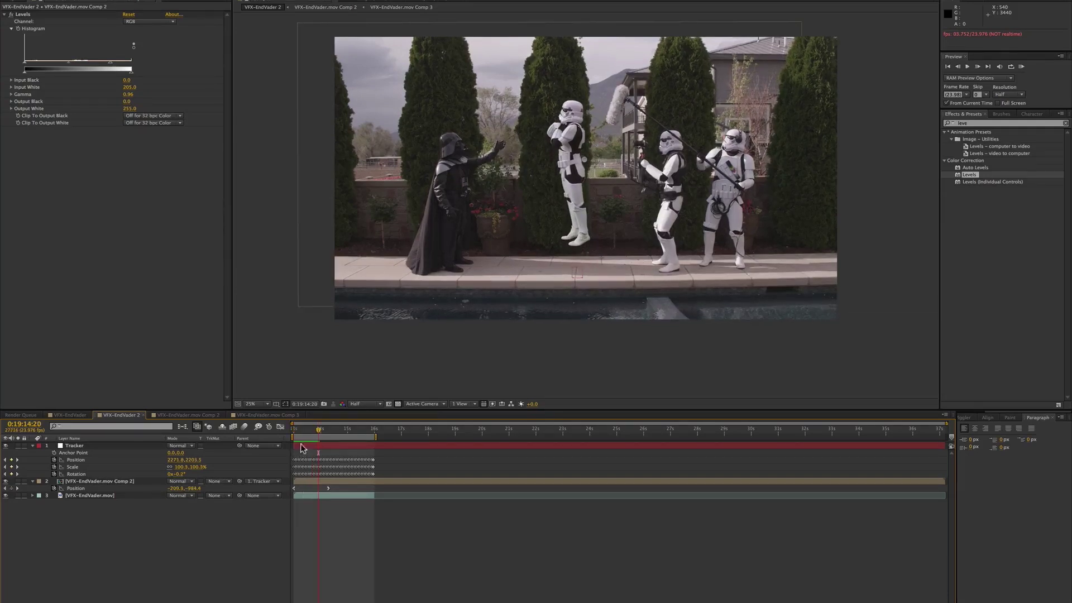
key(space)
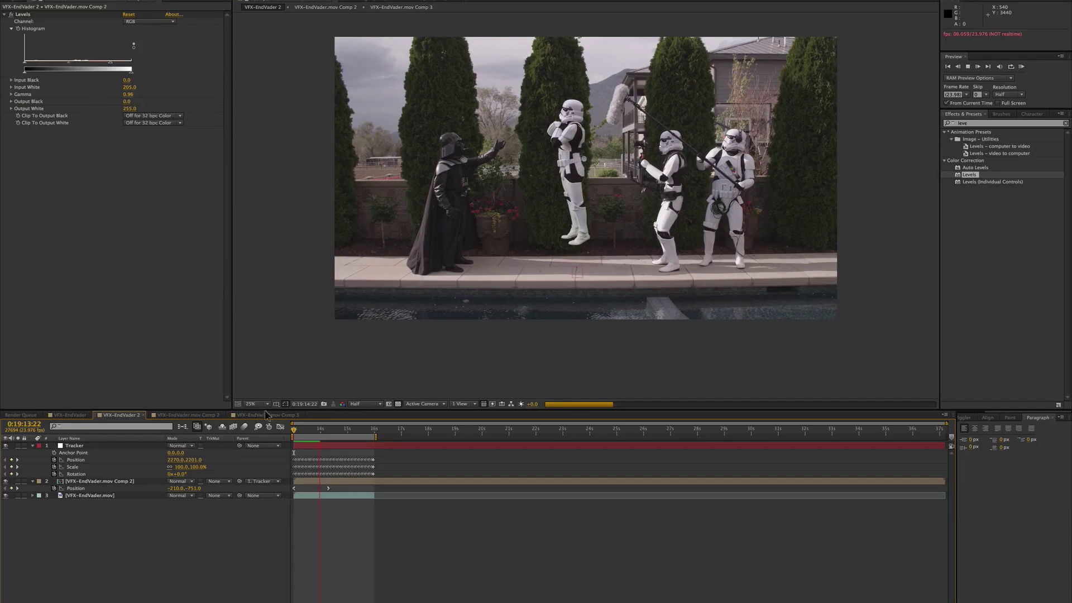
key(space)
key(space)
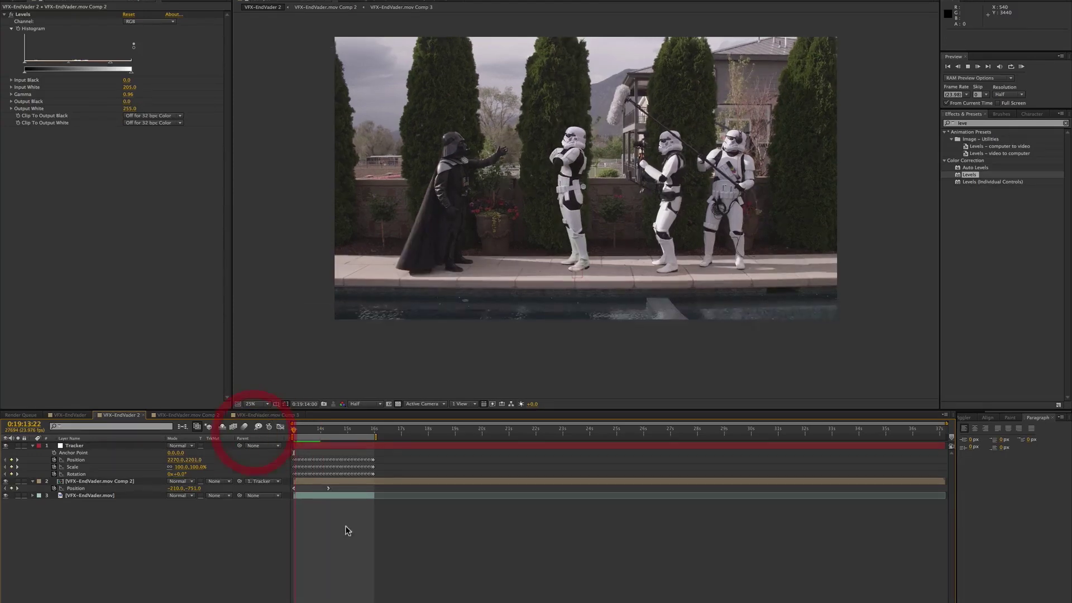
key(super+space)
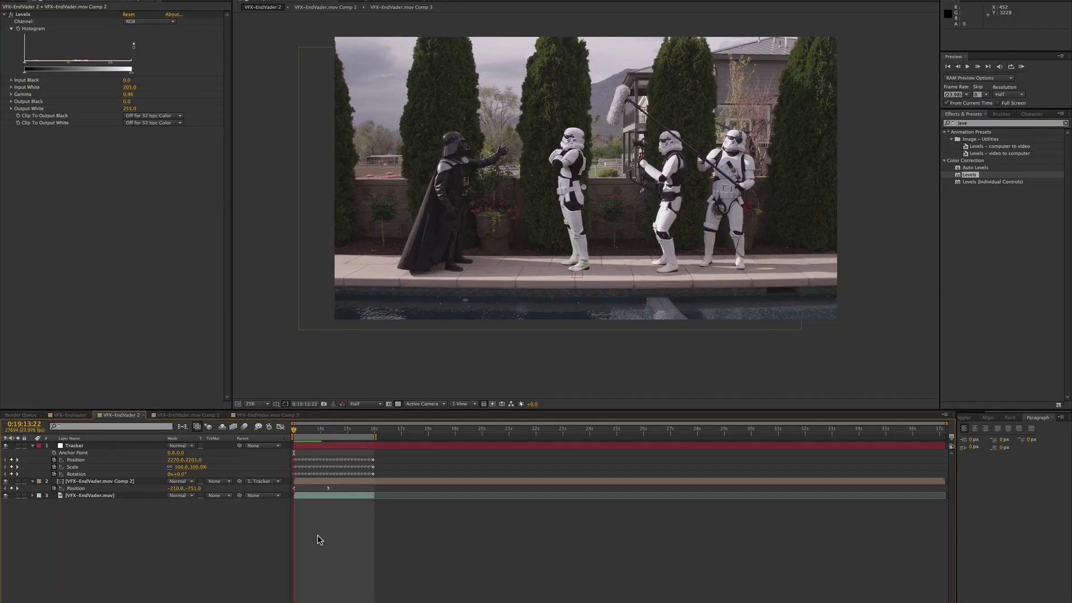
key(space)
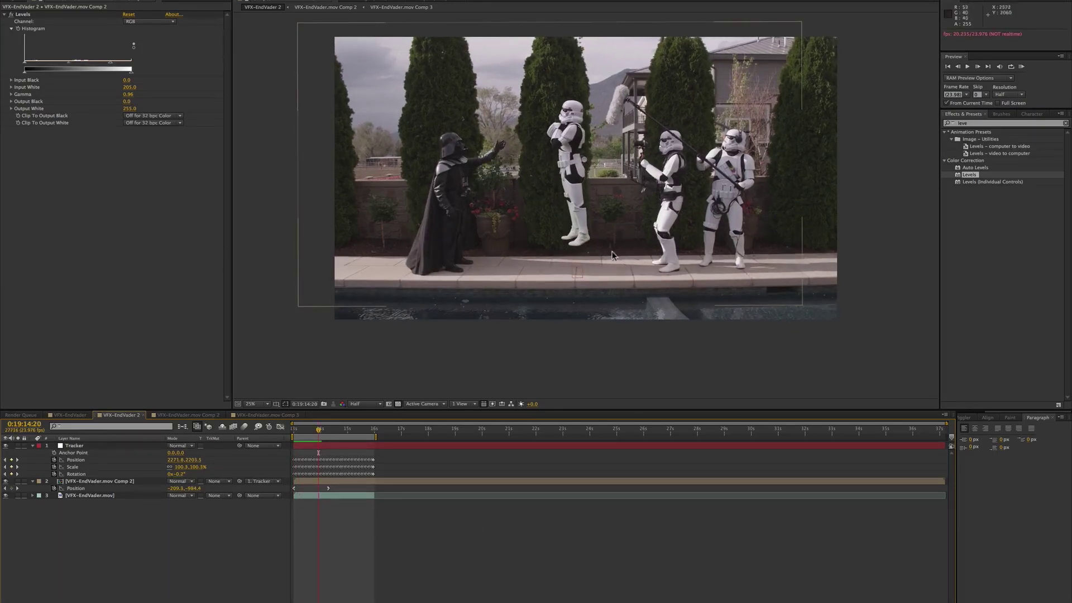
key(space)
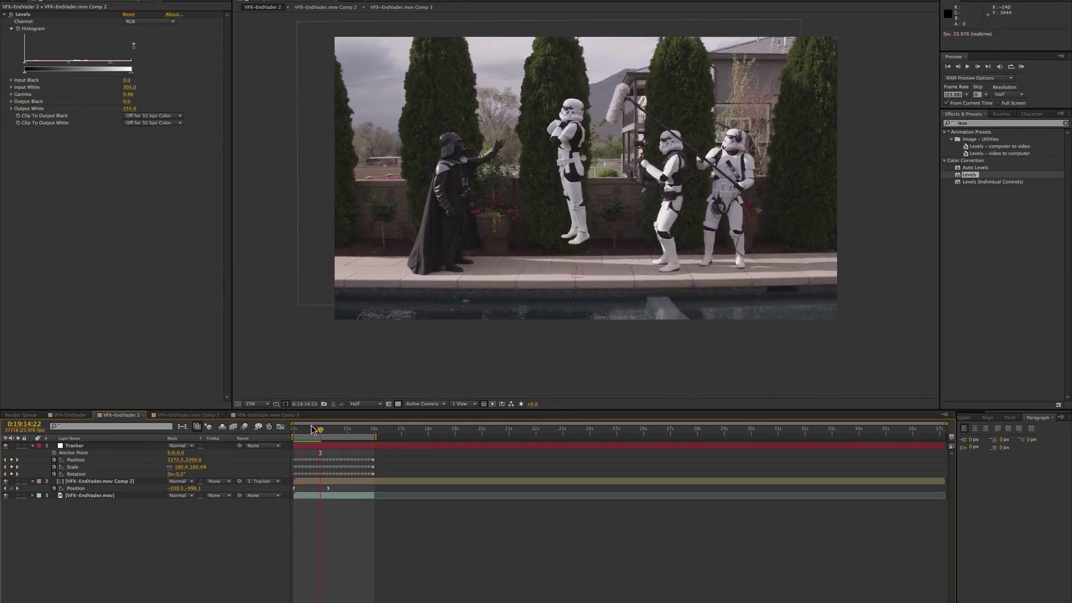
click(280, 431)
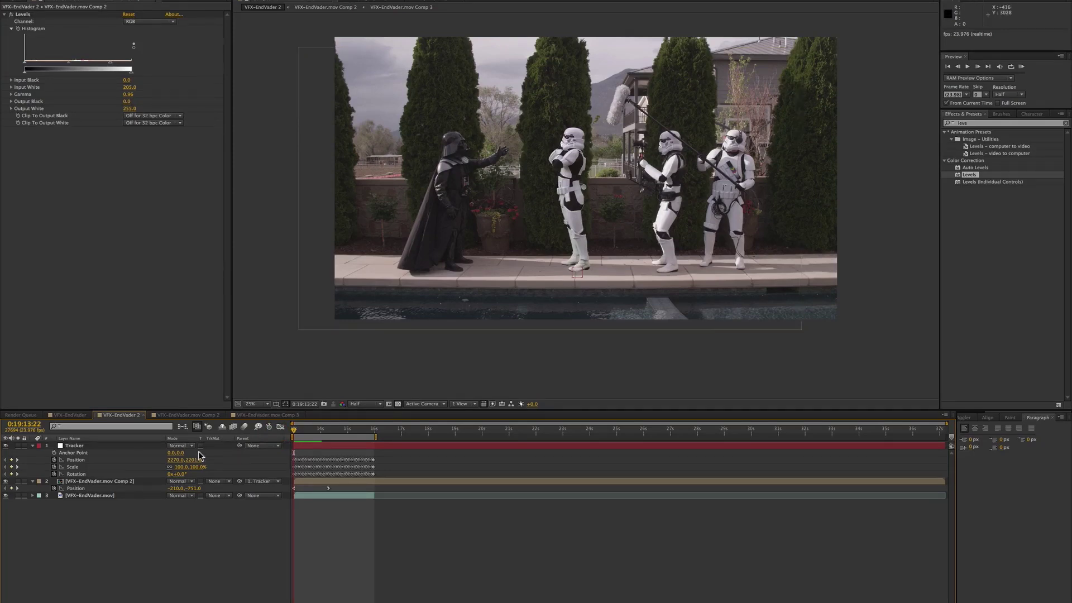
- Place six Puppet pins on the stormtrooper's lower legs and feet at 0:19:13:22
click(114, 480)
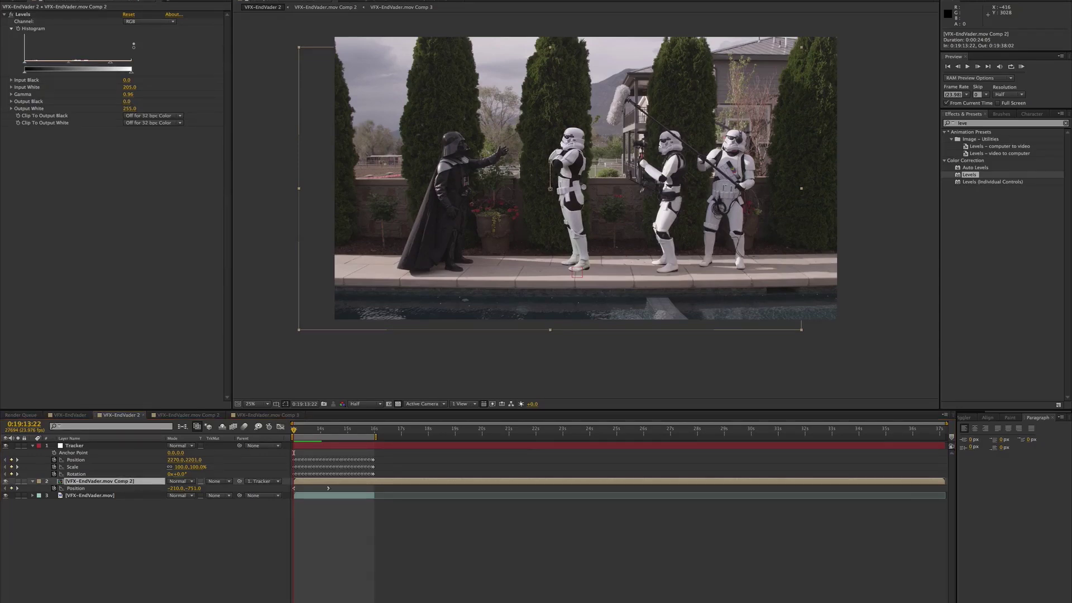
click(581, 235)
click(585, 260)
drag(588, 262, 583, 266)
click(574, 269)
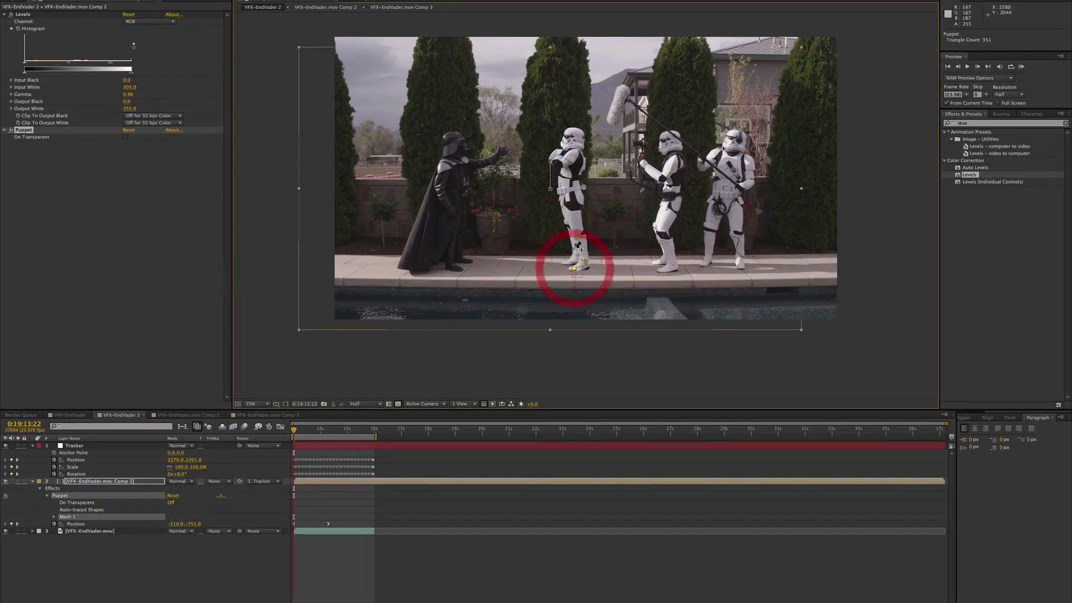
click(576, 257)
click(567, 263)
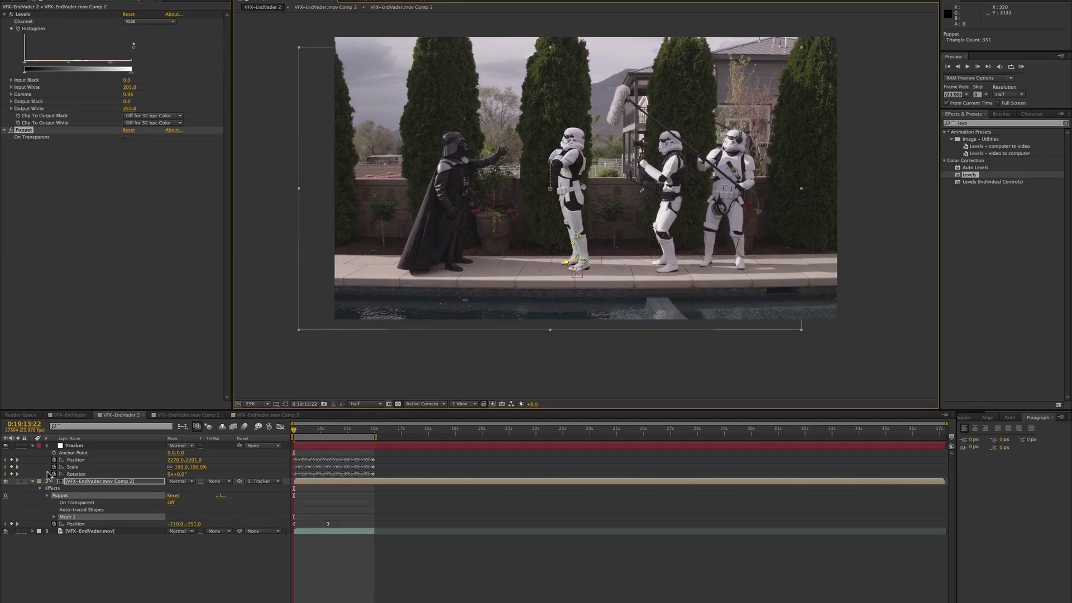
- Reveal the layer's keyframes and reposition the feet's Puppet pins at 0:19:14:09 so the toes point downward
click(75, 484)
key(u)
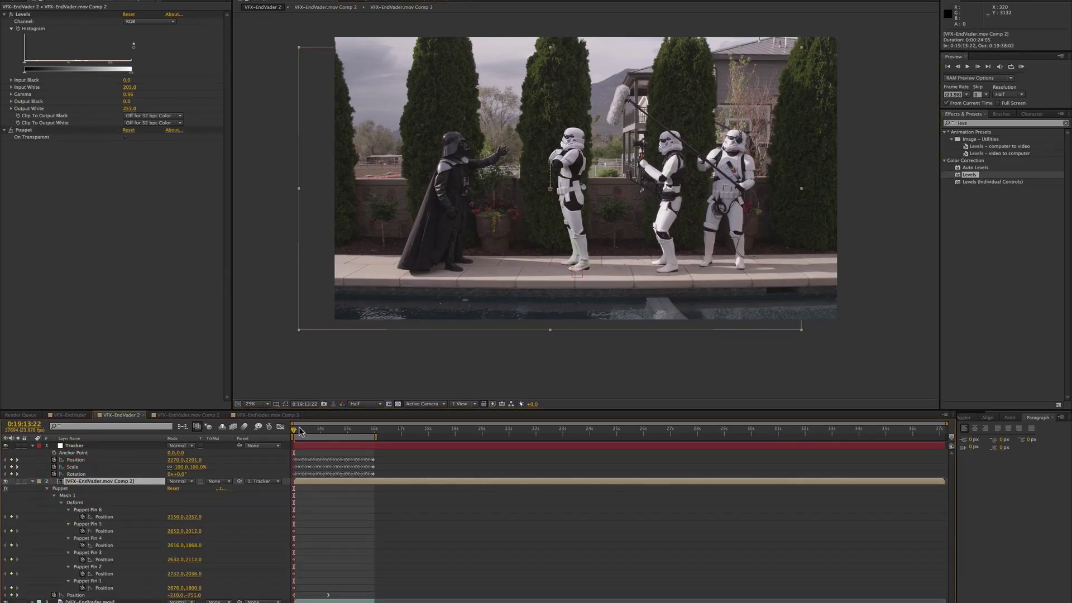
drag(301, 432, 306, 431)
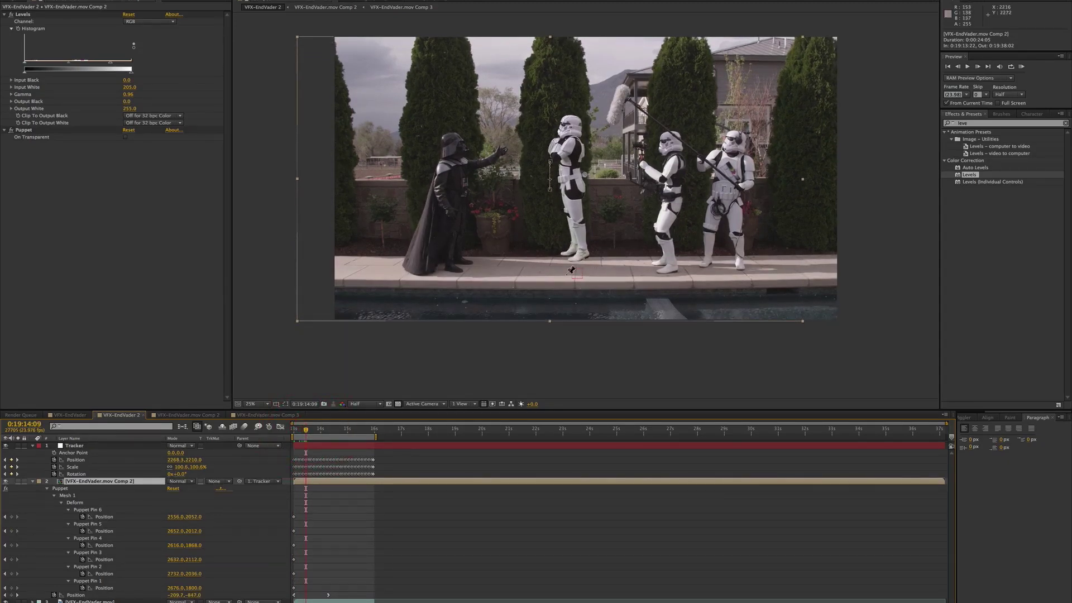
key(period)
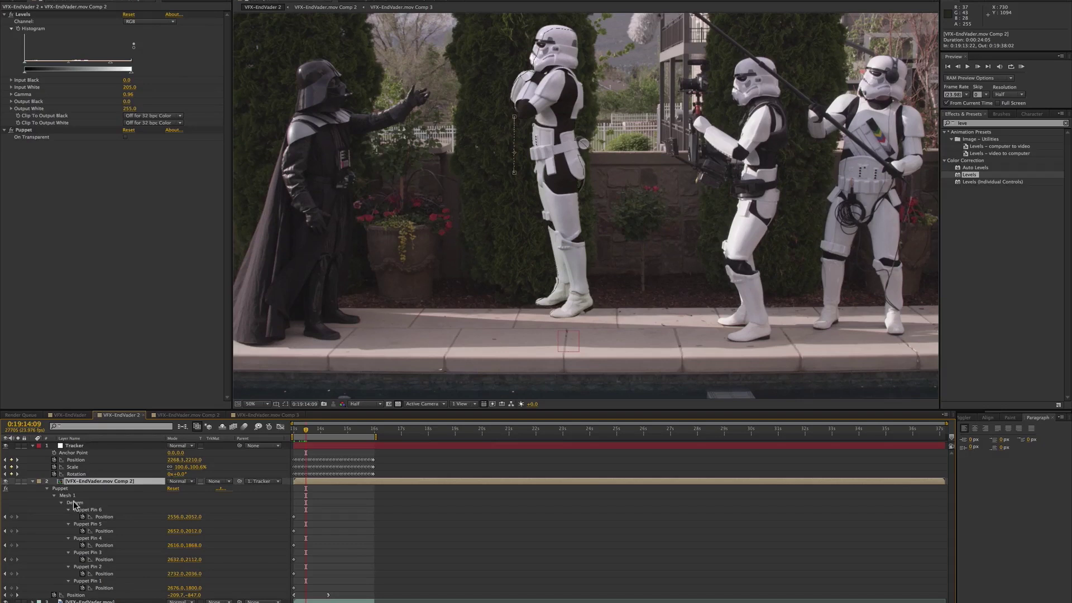
click(60, 489)
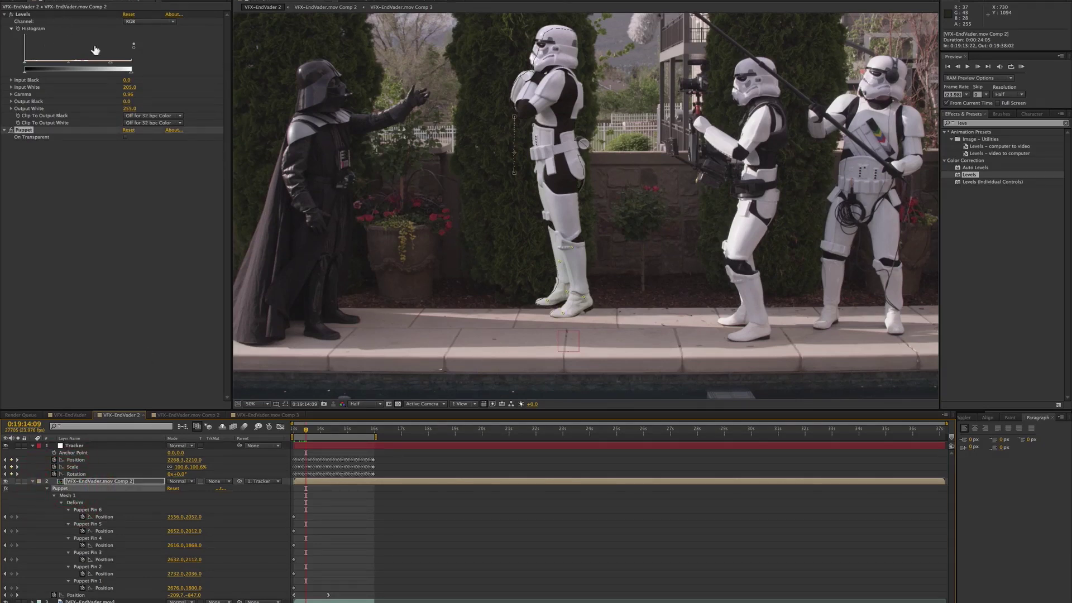
drag(563, 314, 567, 319)
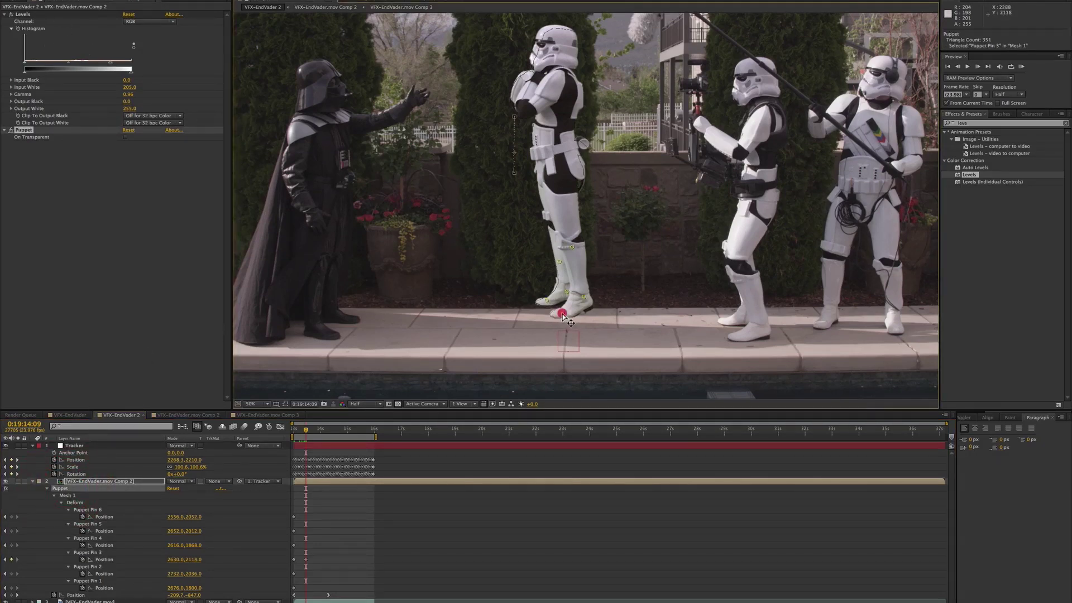
drag(547, 301, 552, 308)
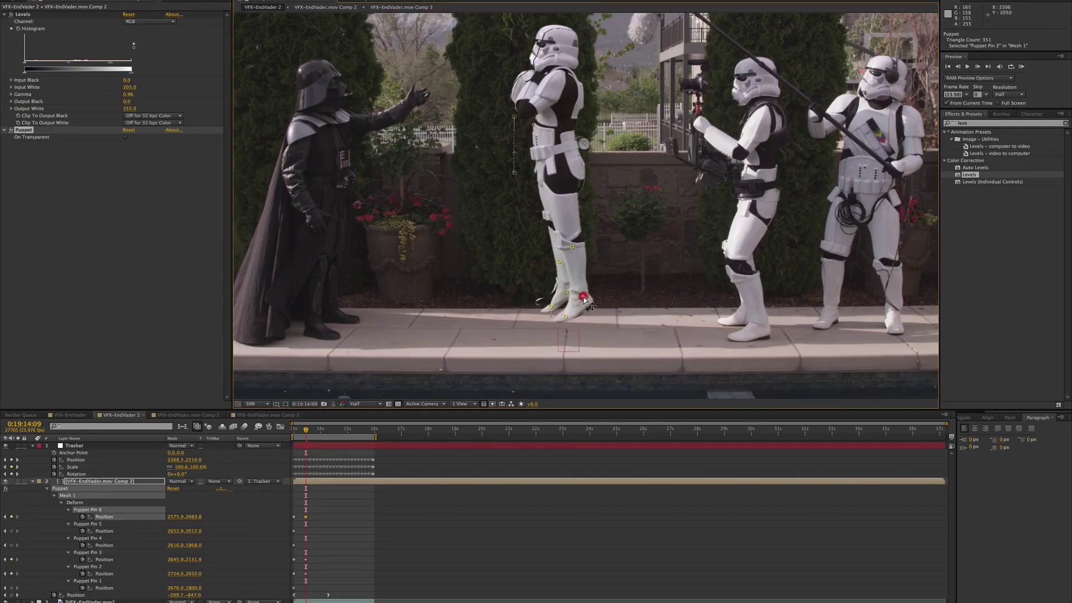
drag(584, 298, 552, 309)
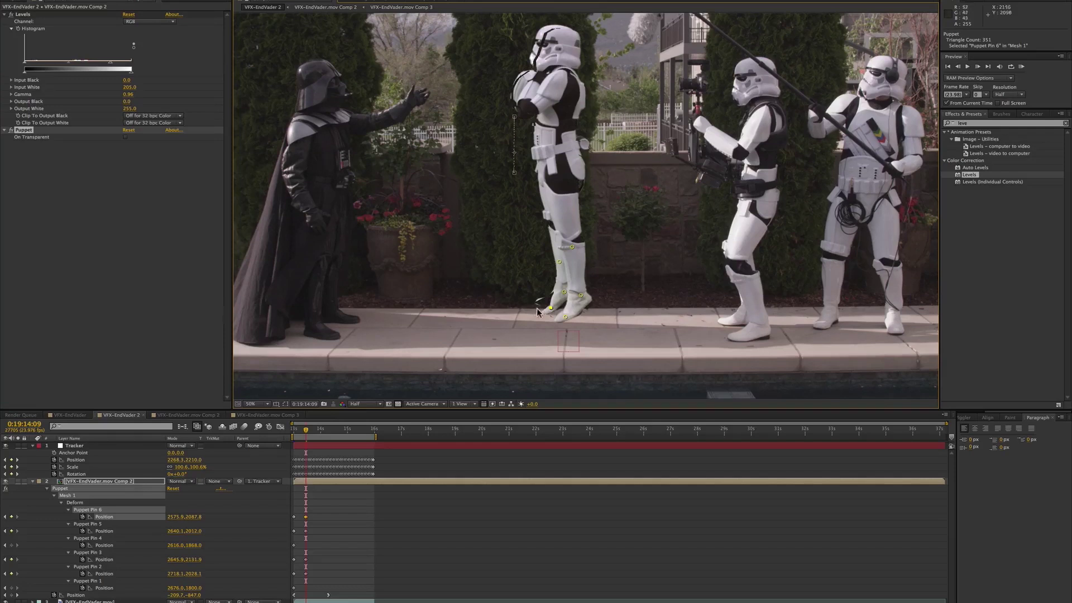
- Set the Puppet effect's Mesh 1 Triangles to 740 and preview the rising stormtrooper up to 0:19:14:13
click(61, 503)
click(54, 495)
click(55, 495)
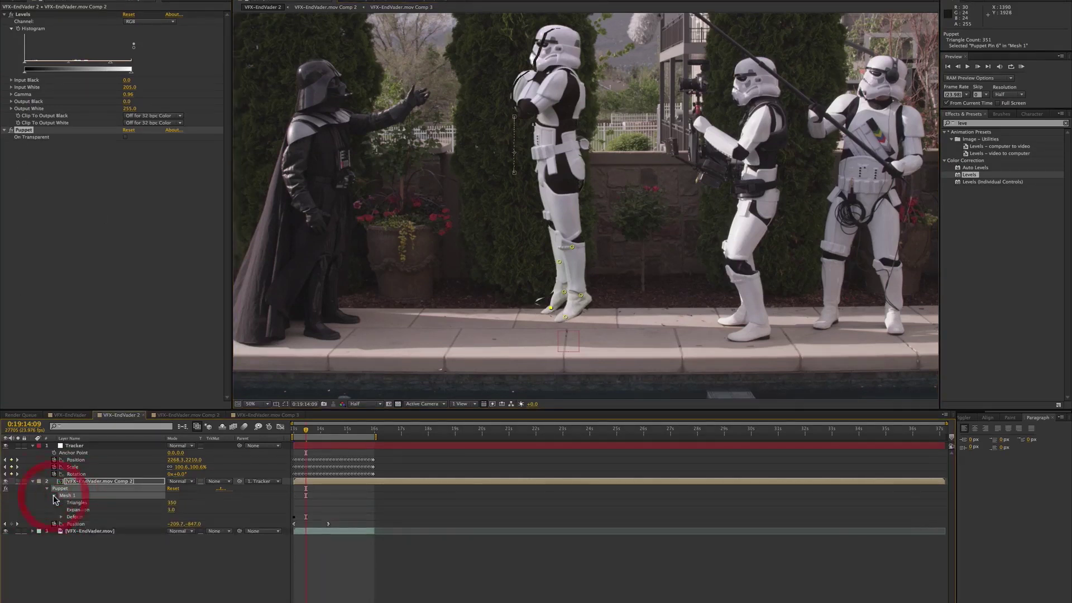
drag(172, 505, 184, 501)
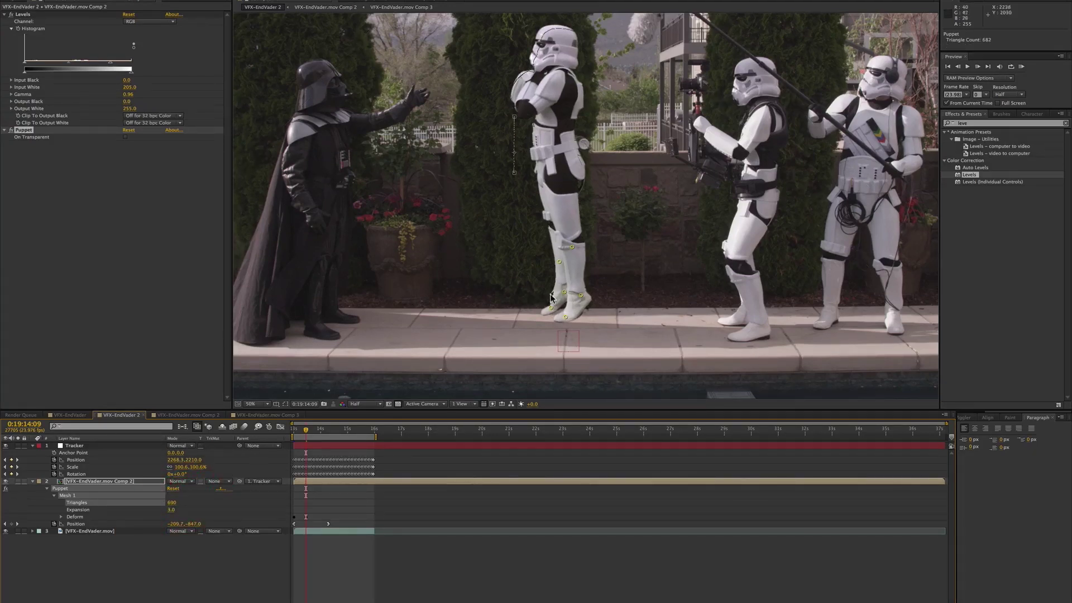
drag(173, 502, 180, 502)
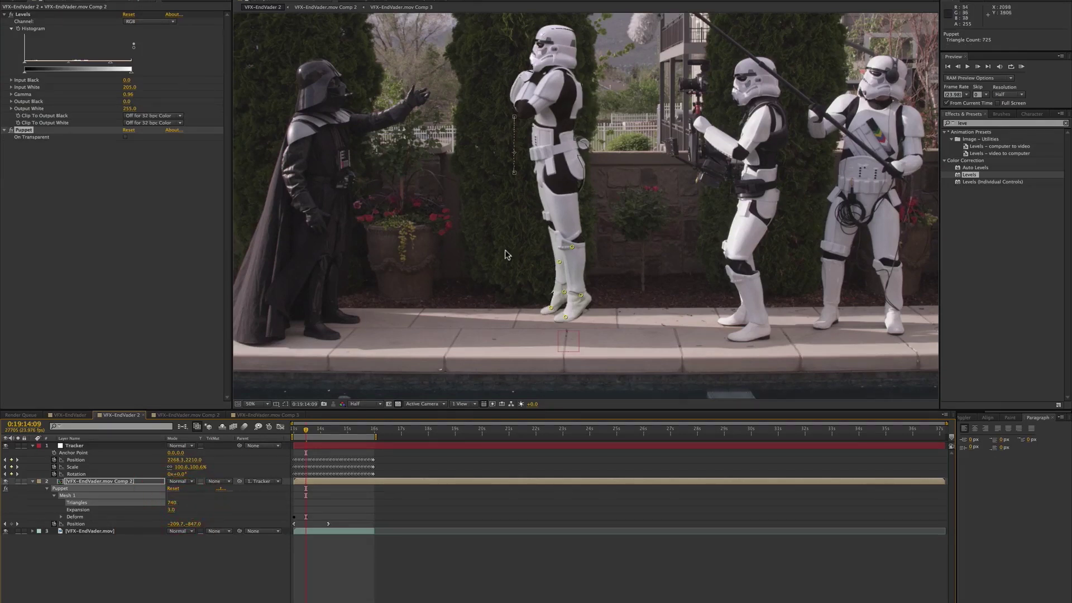
key(KP_0)
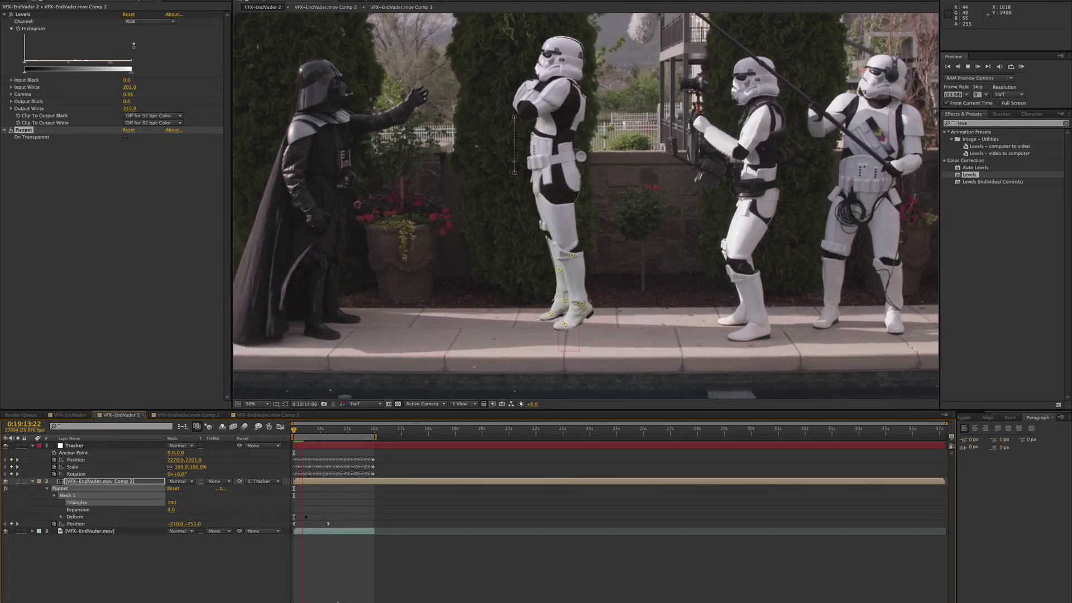
key(space)
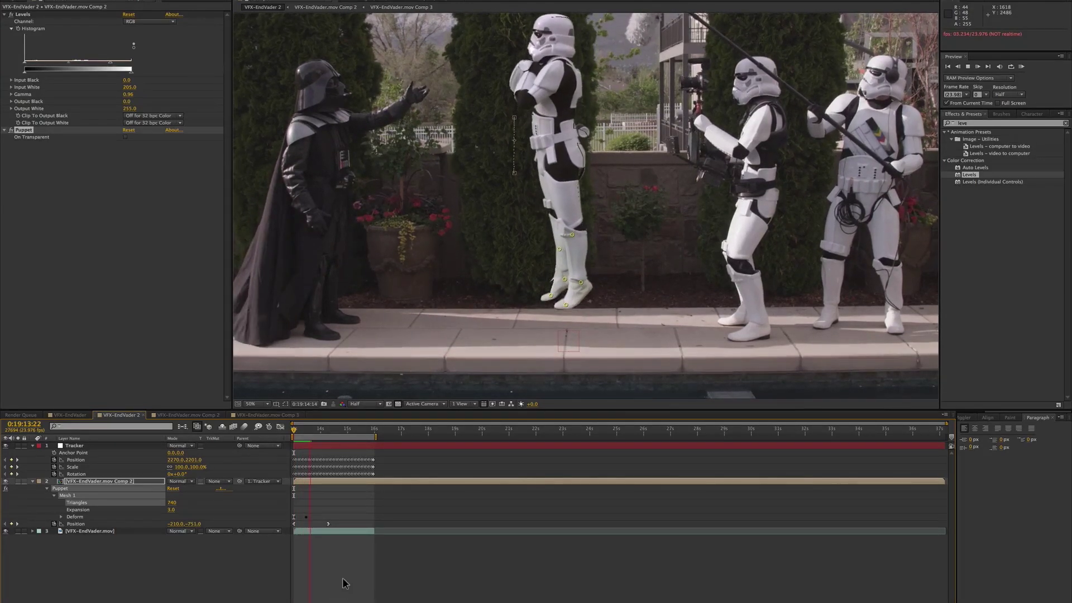
click(307, 482)
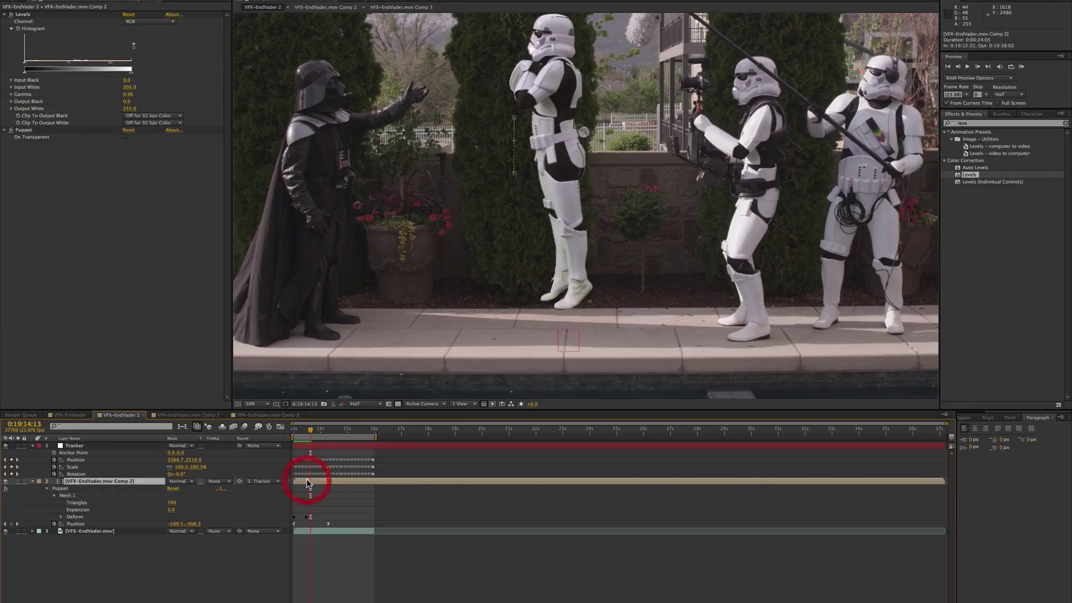
- Duplicate the puppet-animated stormtrooper layer, VFX-EndVader.mov Comp 2, and remove the Puppet effect from the upper copy
key(u)
drag(306, 433, 306, 433)
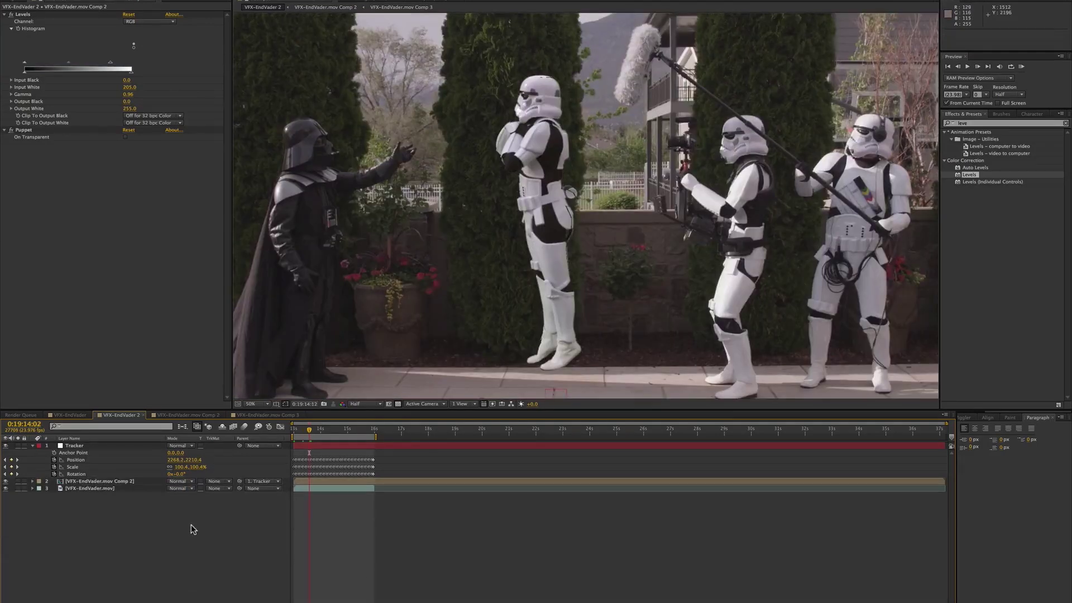
click(116, 481)
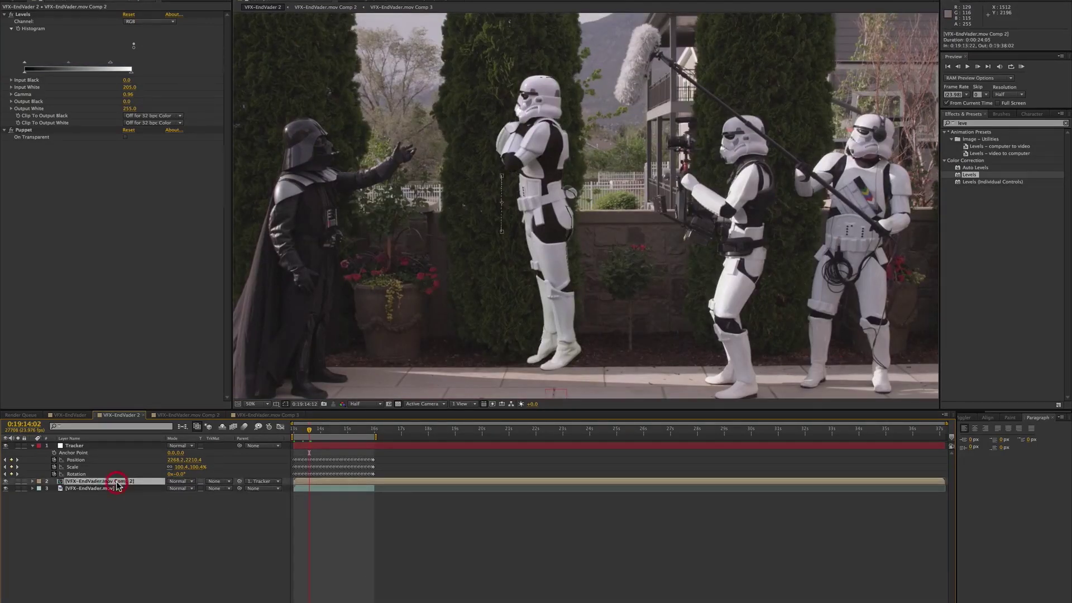
key(super+d)
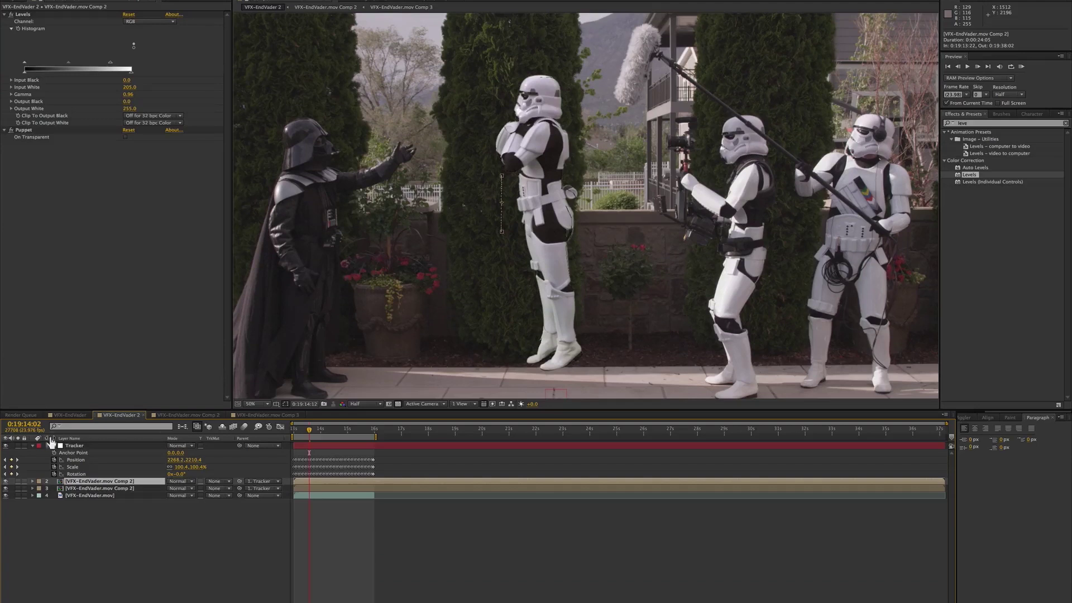
click(23, 133)
key(Delete)
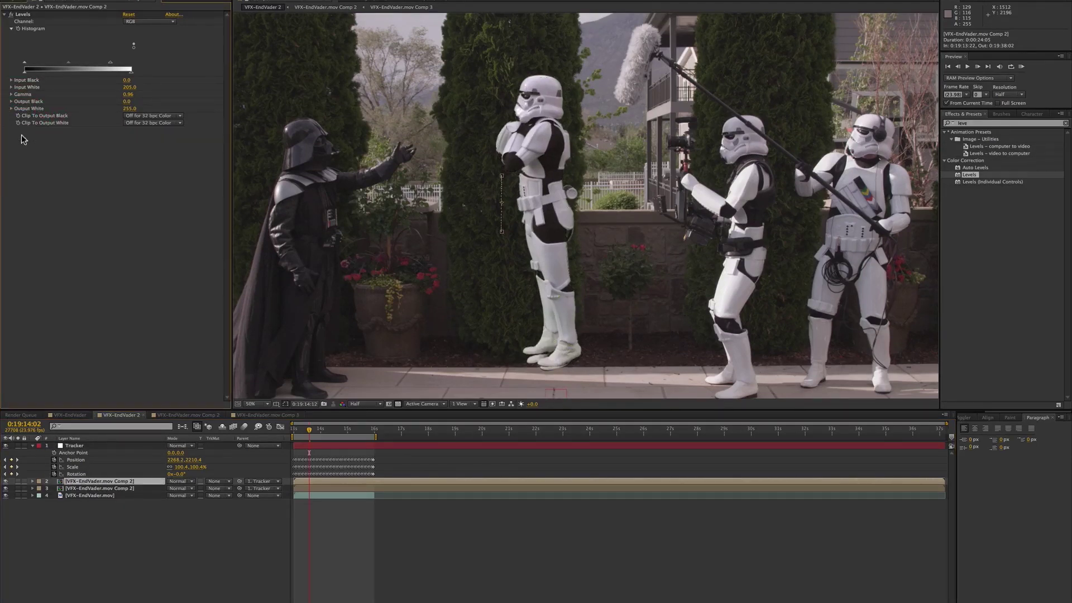
- Mask the upper copy with a rectangle enclosing the stormtrooper from above his helmet to his knees
drag(456, 56, 537, 129)
drag(564, 186, 607, 289)
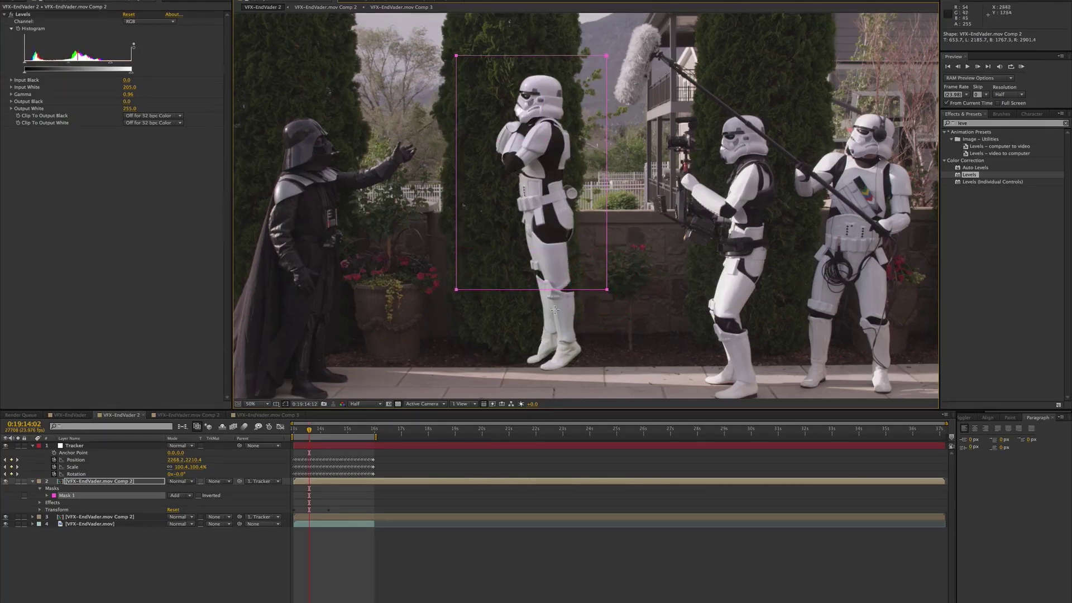
key(a)
click(296, 558)
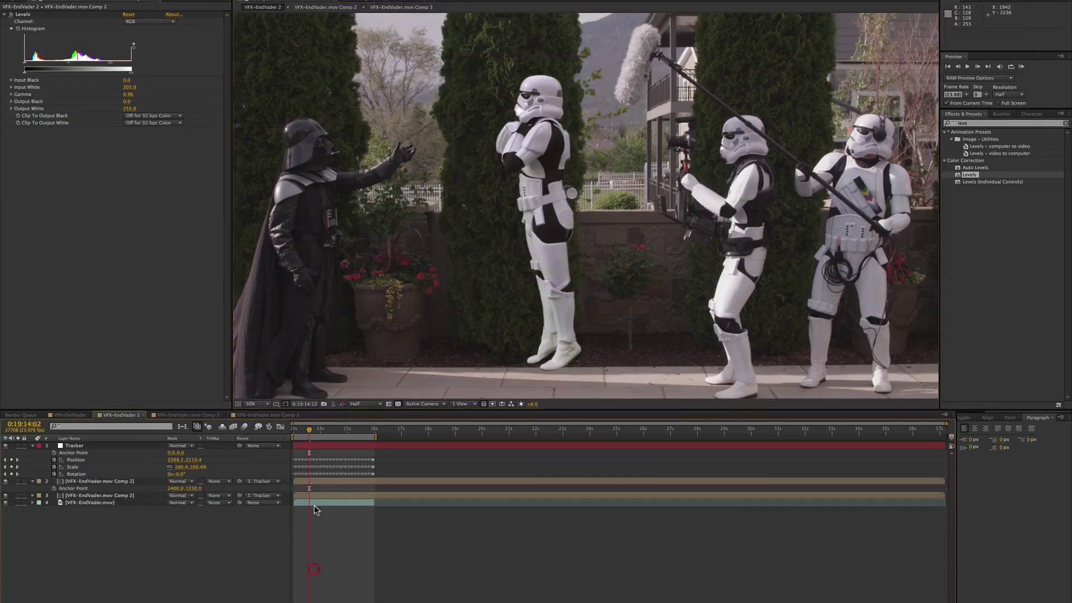
- Preview the rise twice from 0:19:13:22 to examine how the masked upper body blends with the animated feet
drag(291, 434, 288, 434)
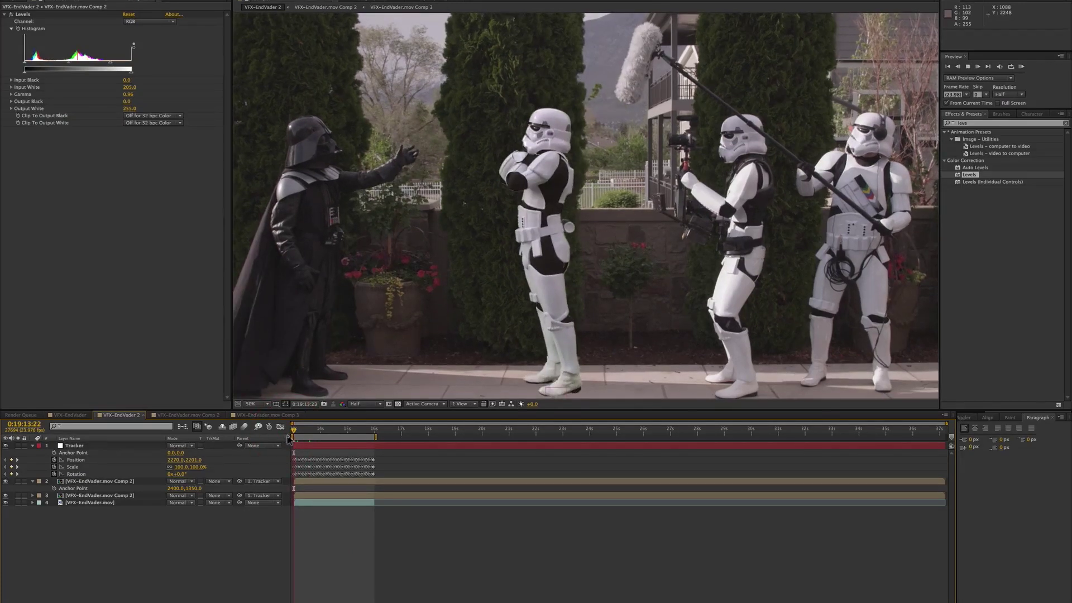
key(space)
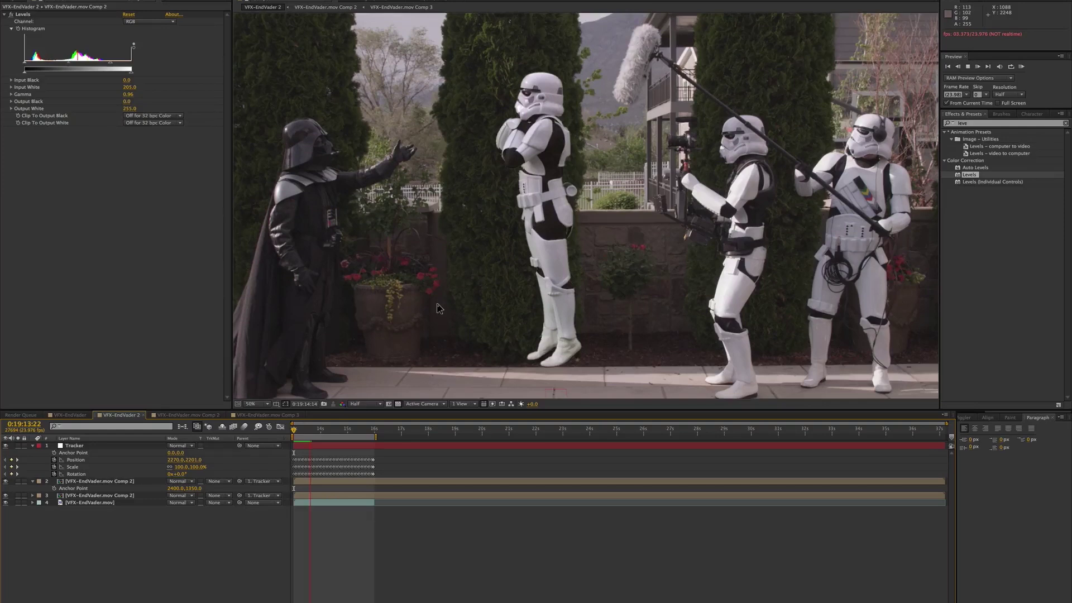
key(space)
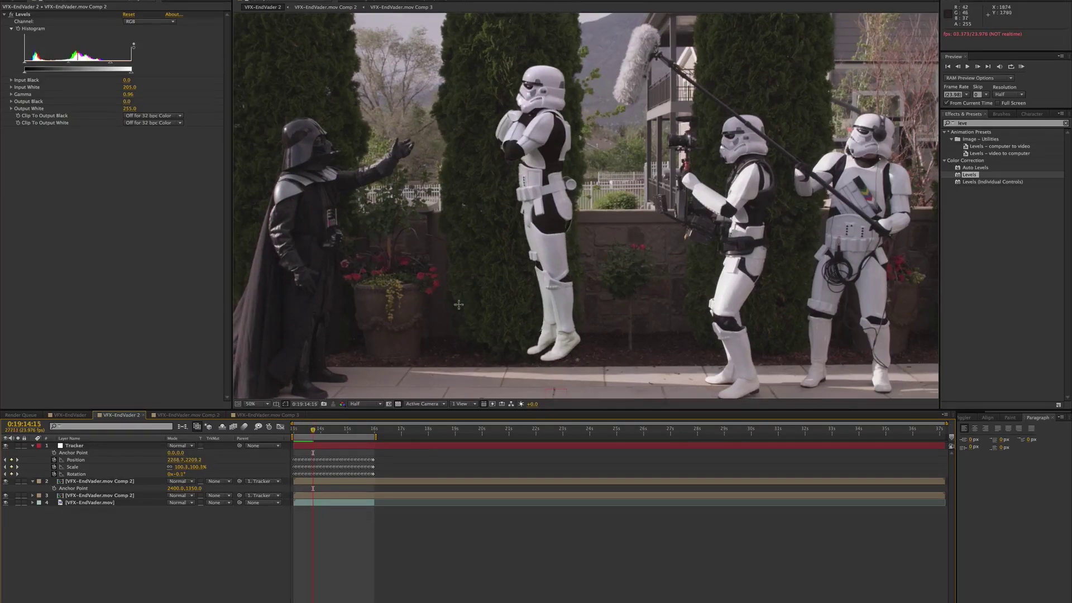
click(297, 435)
click(335, 545)
key(space)
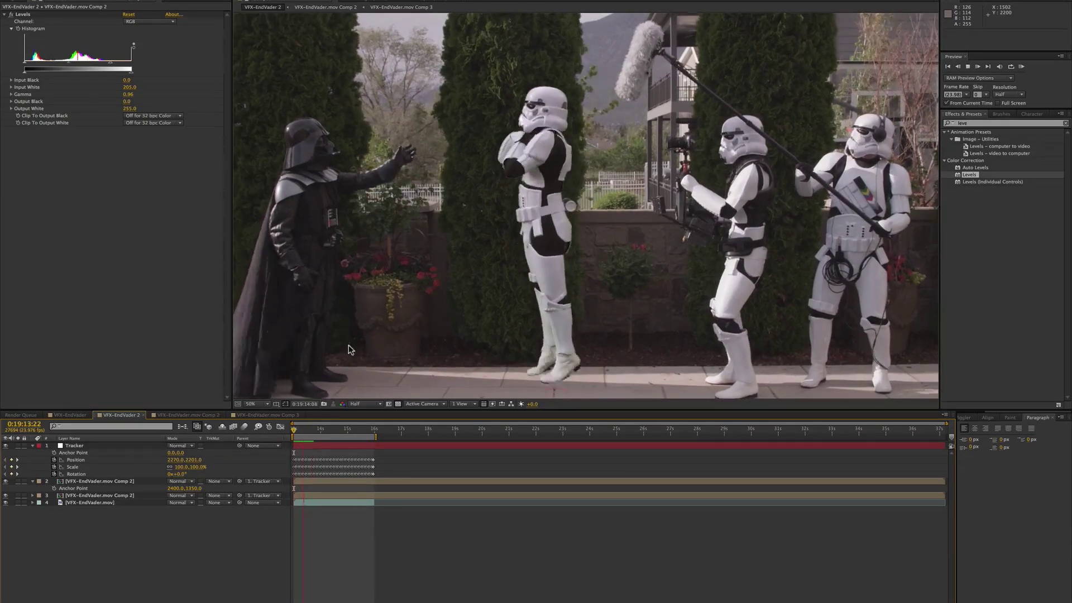
key(space)
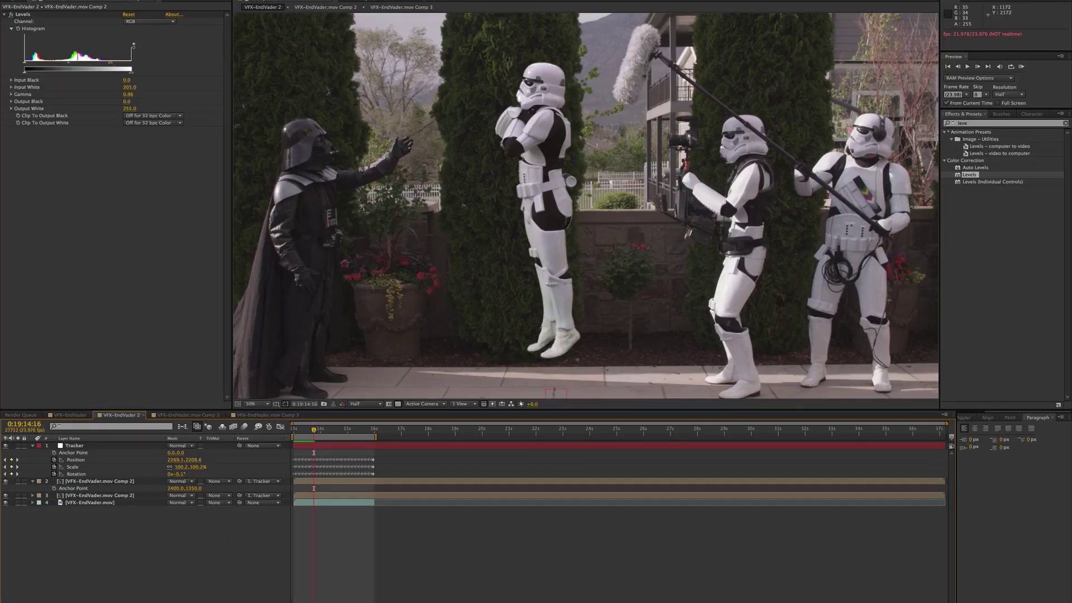
- Enable motion blur on both stormtrooper layers and for the composition, and return to 0:19:13:22
click(263, 592)
click(204, 484)
click(202, 496)
click(238, 427)
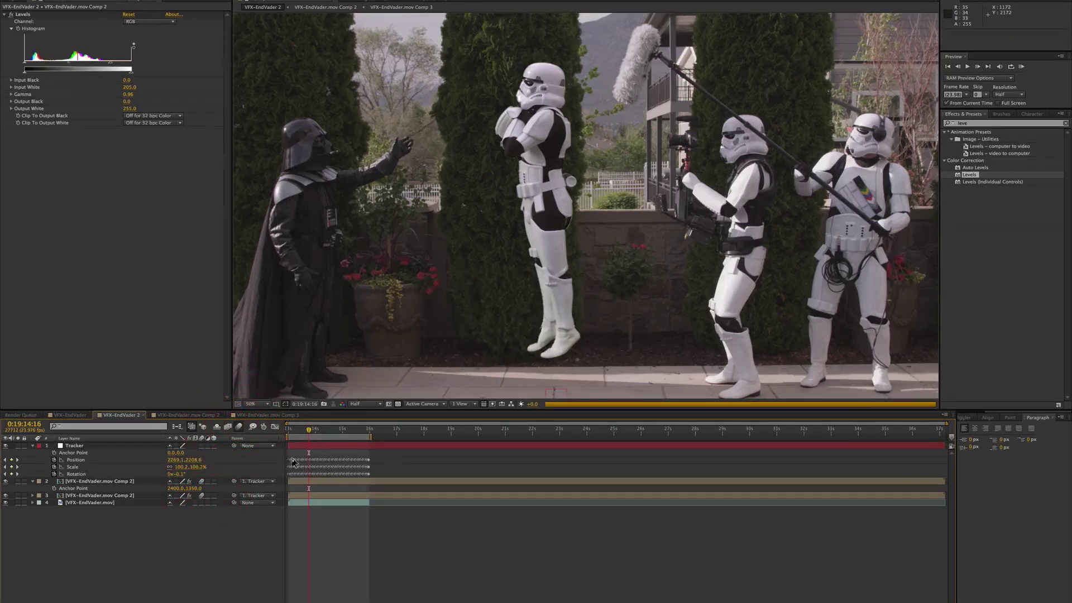
drag(296, 436, 270, 438)
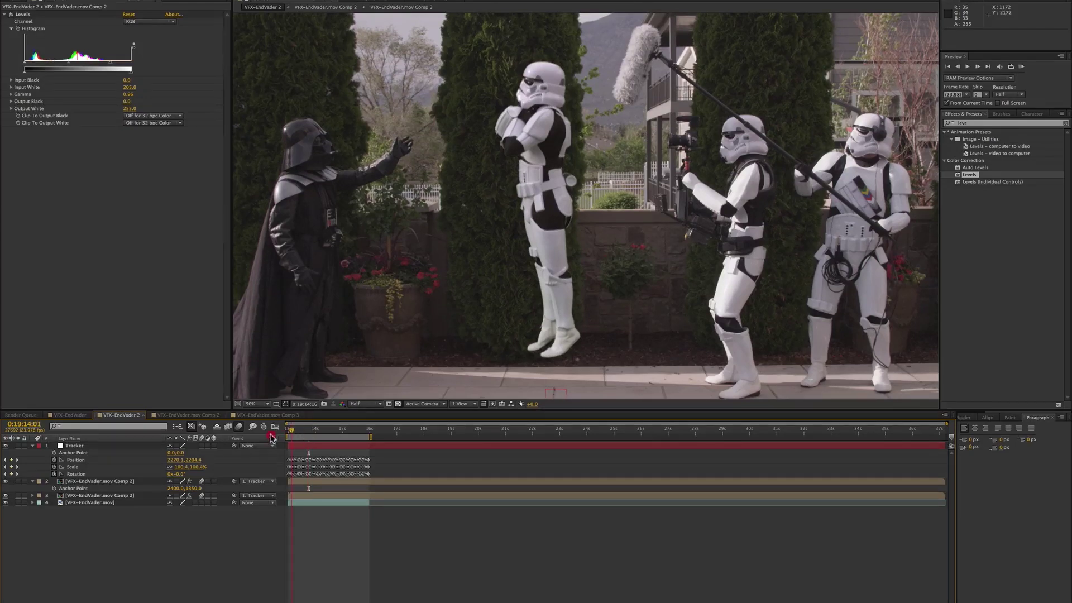
- Open the VFX-EndVader.mov Comp 2 composition, apply the RSMB effect to its VFX-EndVader.mov Comp 3 layer and check it at 0:19:27:16
click(146, 500)
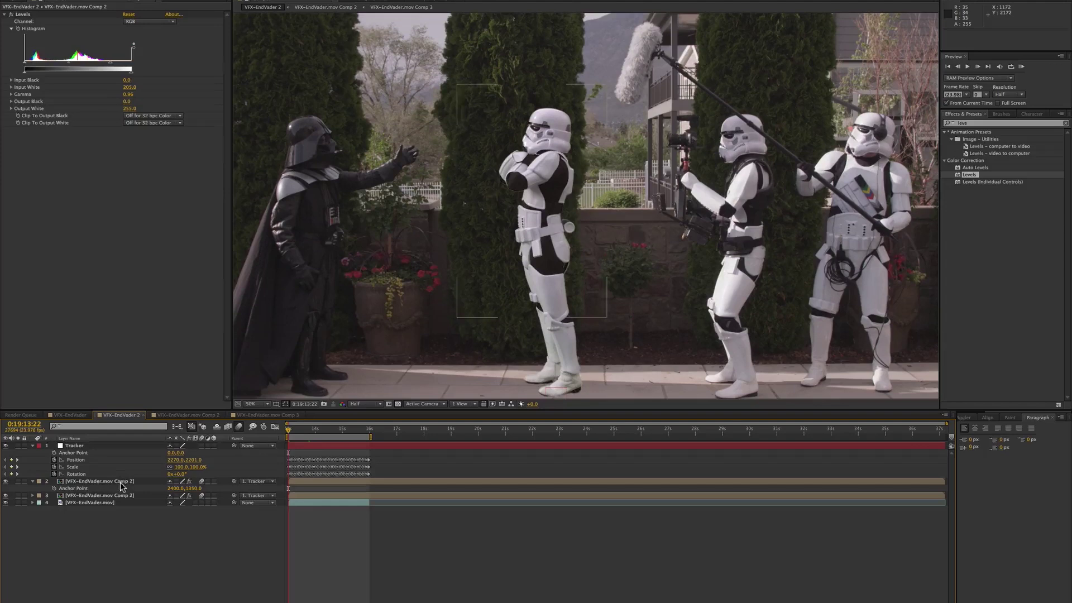
click(178, 415)
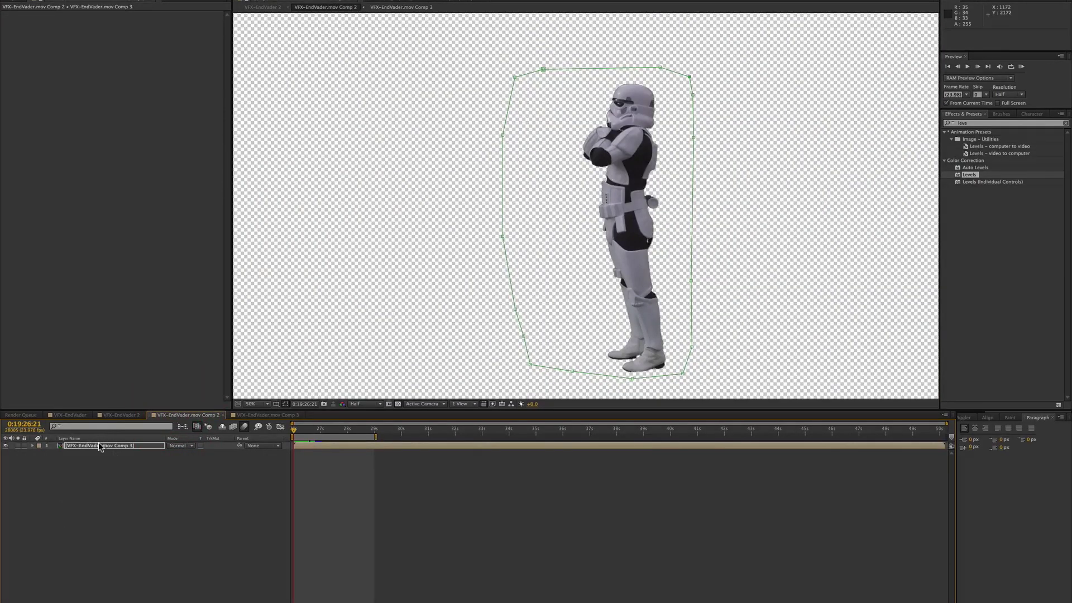
click(99, 446)
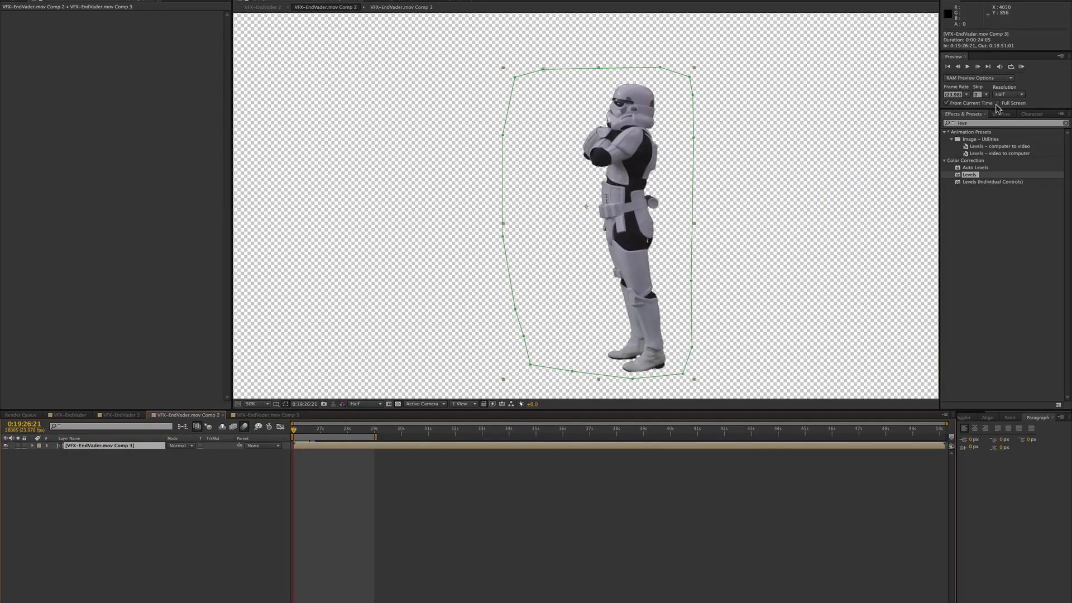
click(975, 122)
text(rsmb)
drag(959, 142, 239, 476)
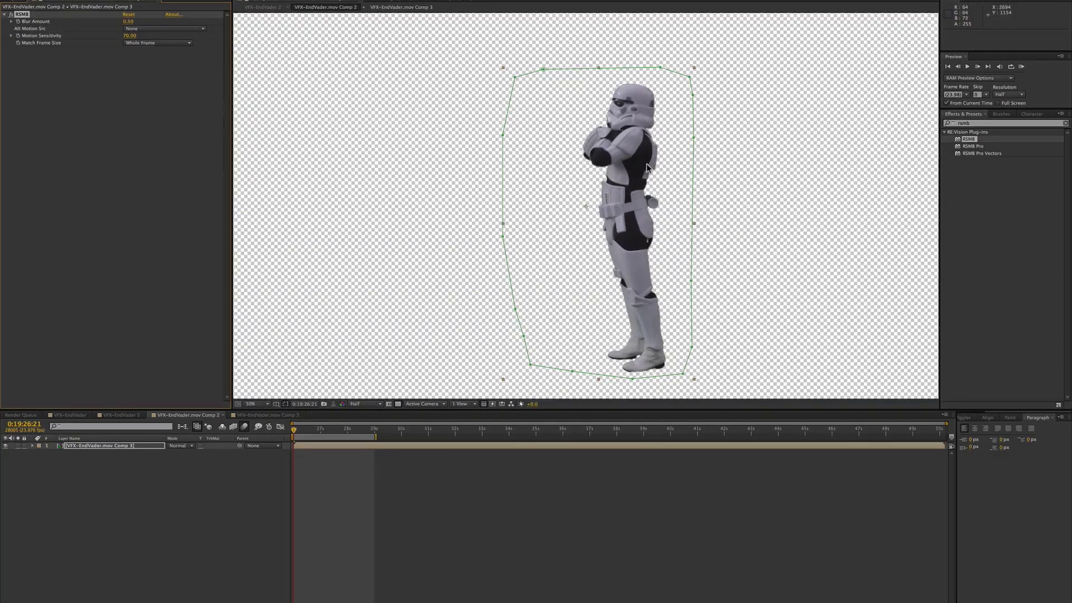
click(316, 429)
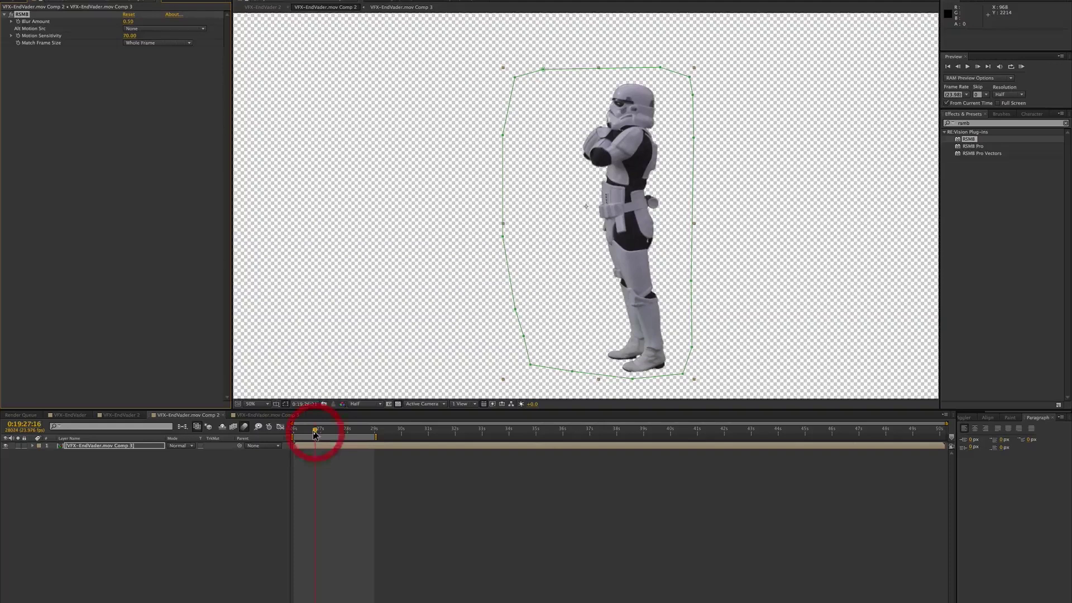
- Return to the VFX-EndVader 2 composition and view the lifted stormtrooper from 0:19:13:22
click(123, 415)
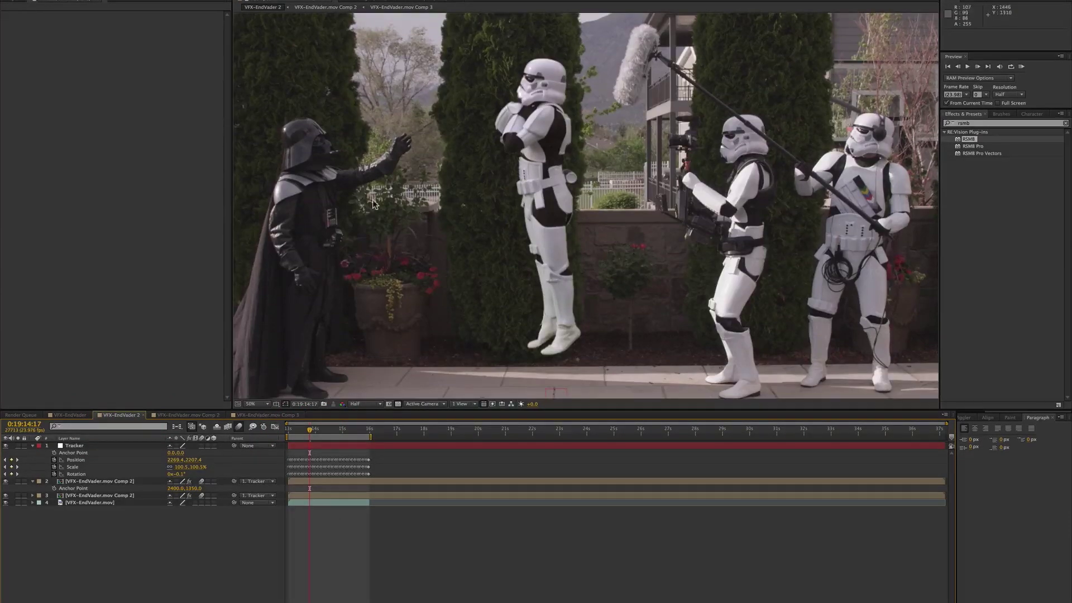
click(296, 435)
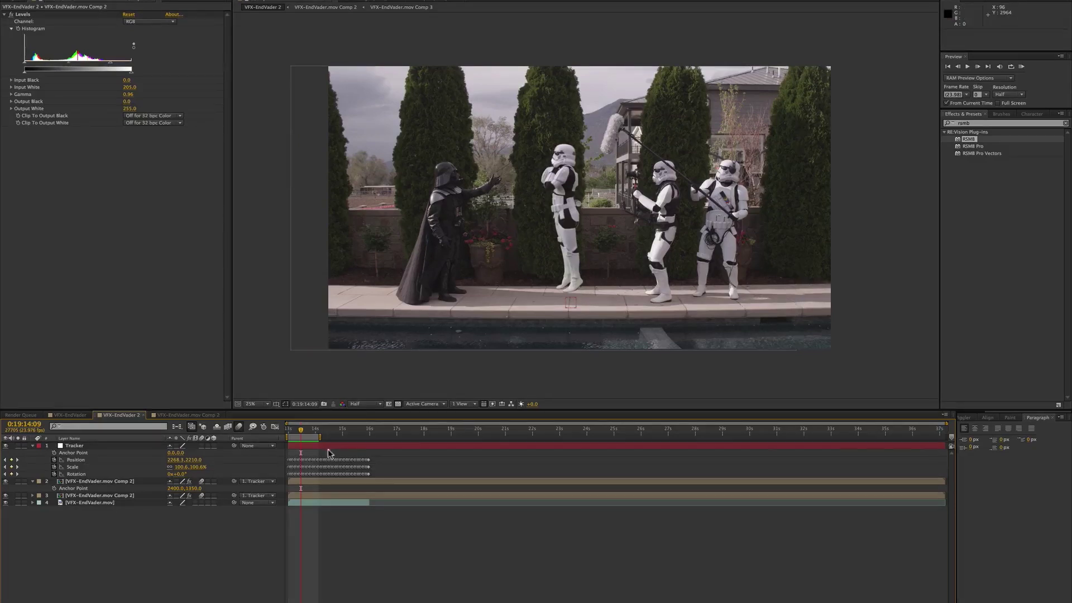
drag(300, 433, 278, 432)
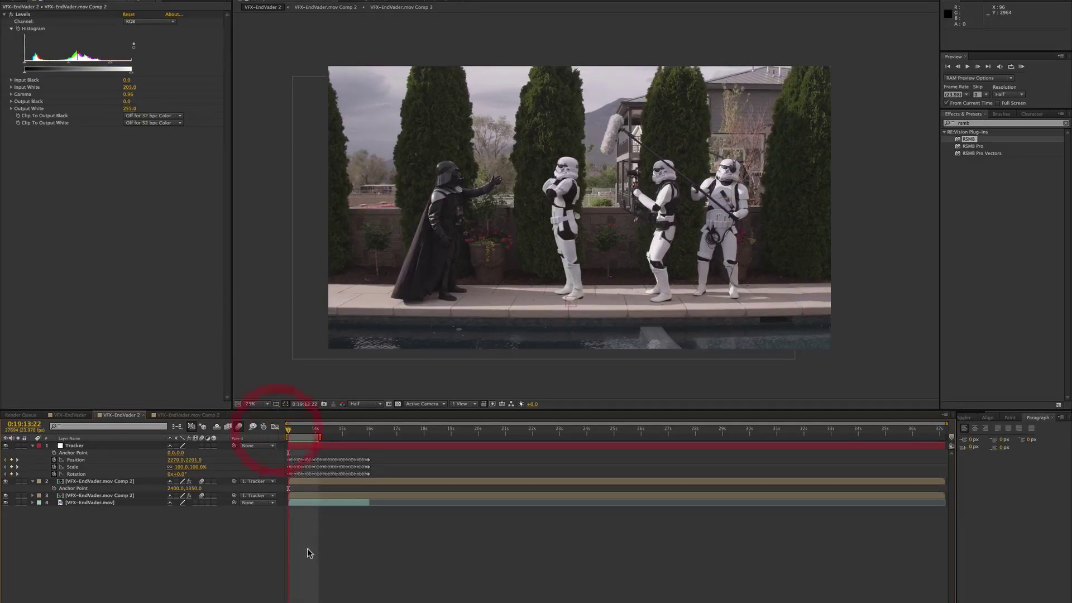